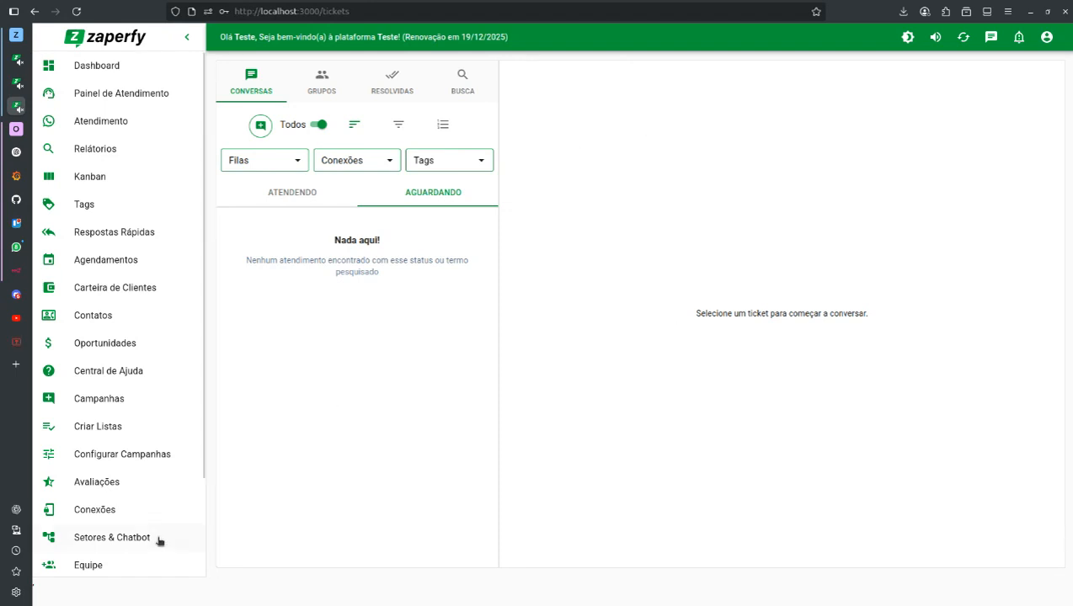
# Step: In Setores & Chatbot, start a new queue named "Quero ser cliente" with bot order 1 and the red colour #b80000
pyautogui.scroll(-1, 158, 539)
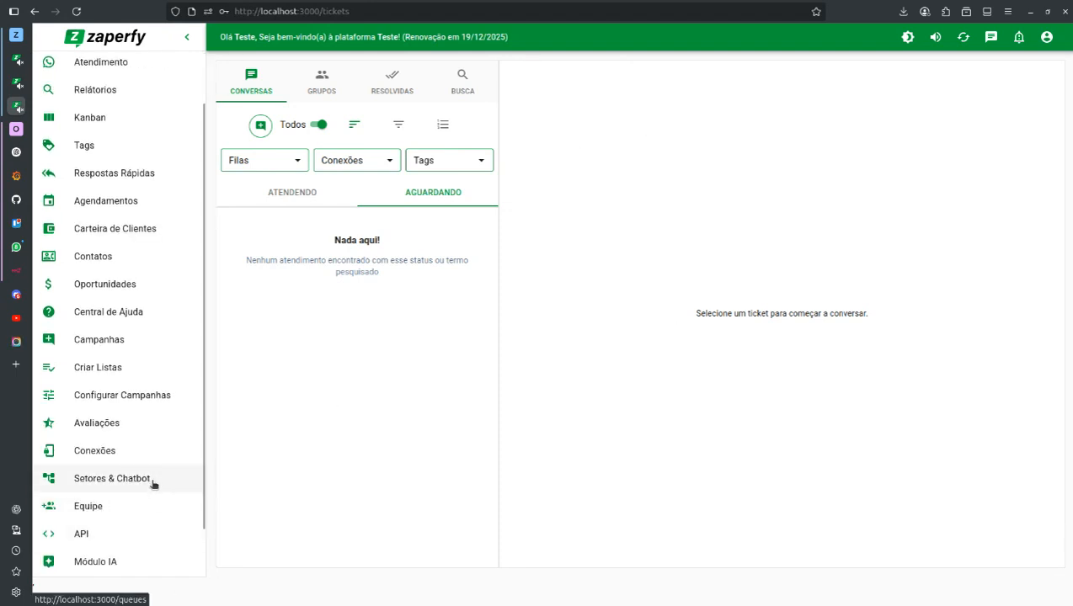
pyautogui.click(153, 481)
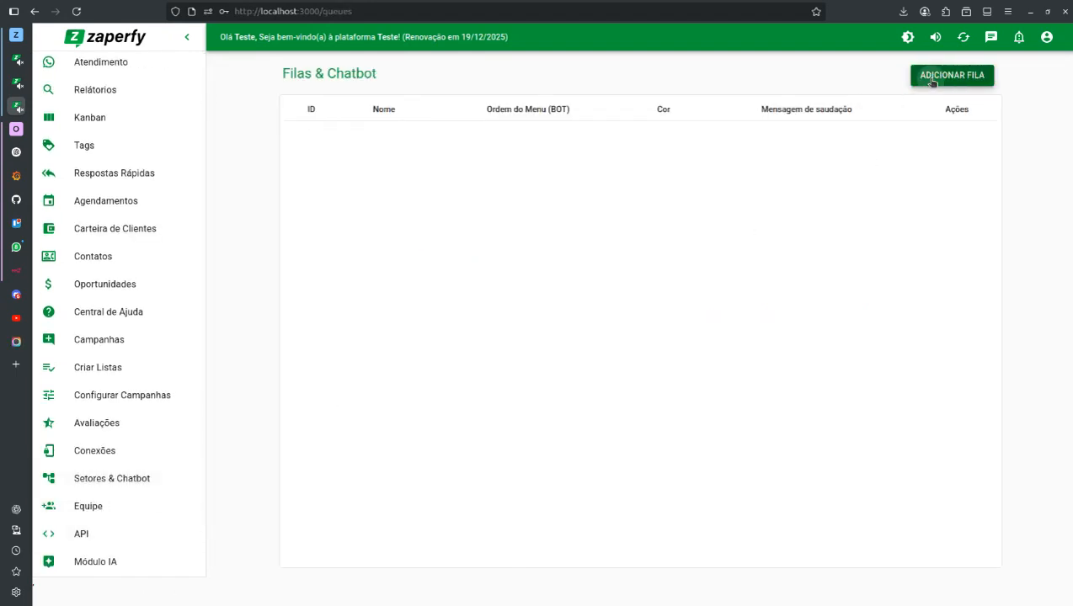
pyautogui.click(932, 81)
pyautogui.click(393, 275)
pyautogui.write('Quero ser ')
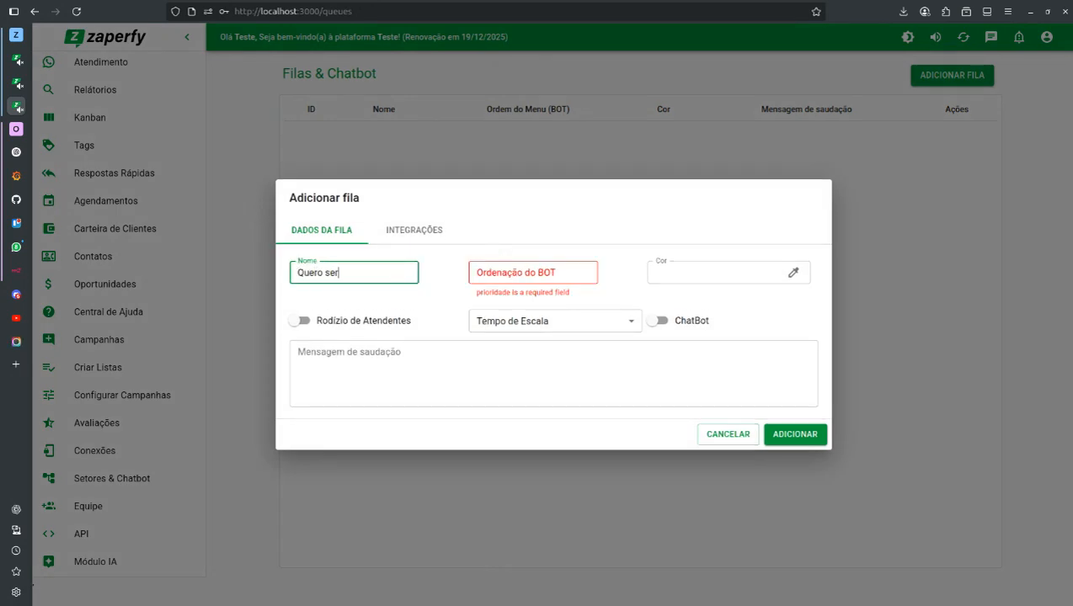
pyautogui.write('cliente')
pyautogui.click(565, 270)
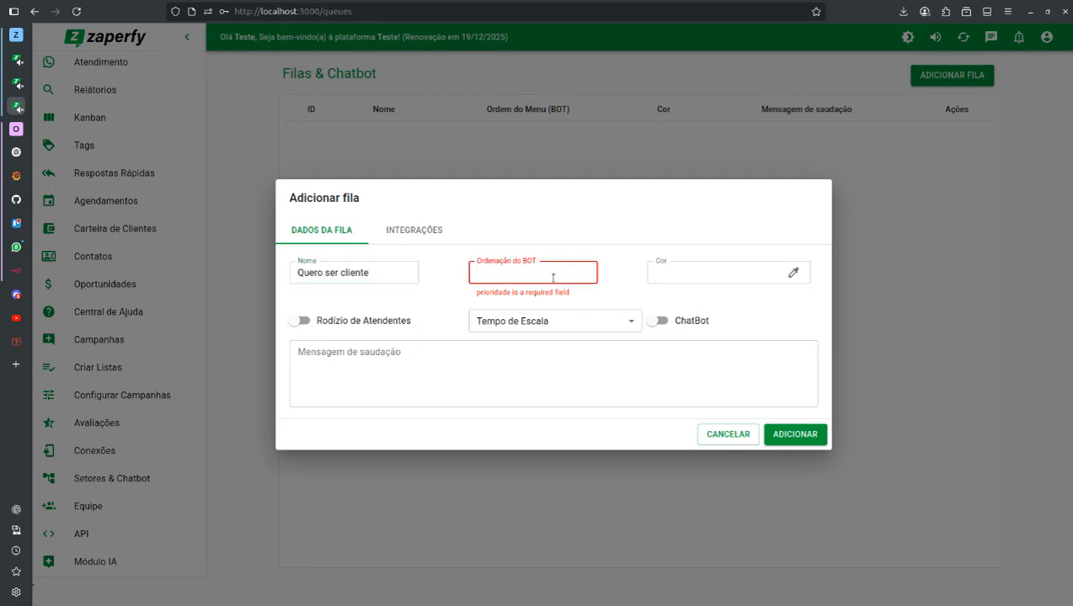
pyautogui.write('1')
pyautogui.click(792, 278)
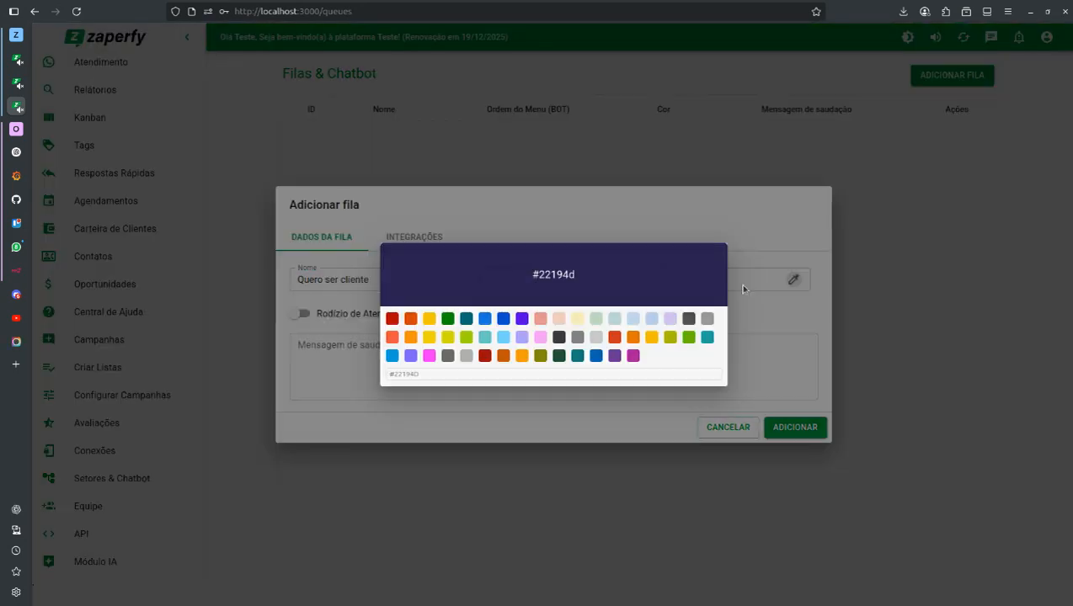
pyautogui.click(391, 318)
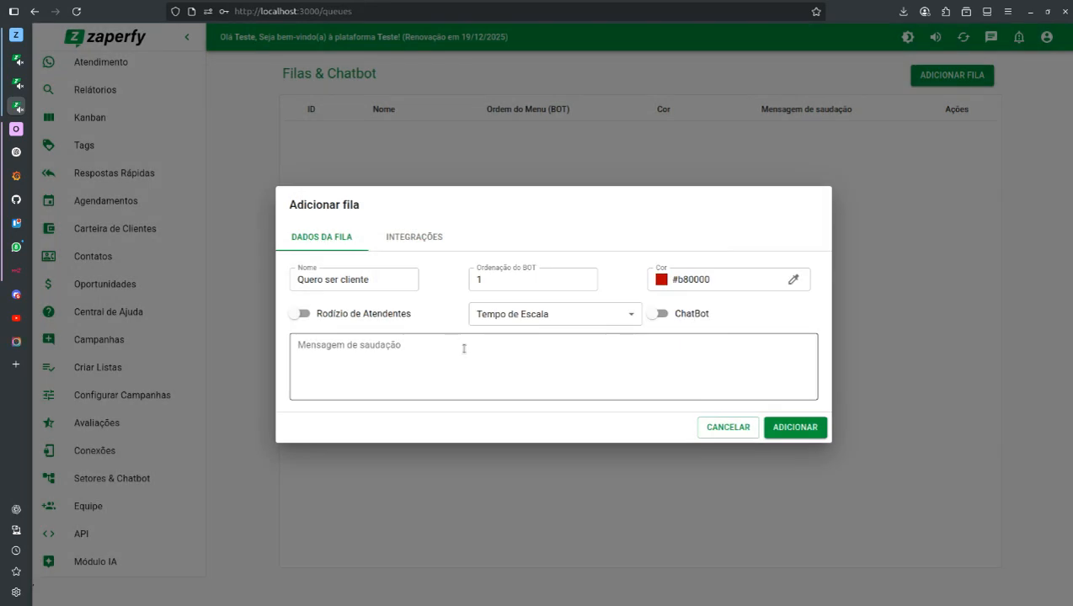
# Step: Enter the greeting "Aguarde que em instantes você será atendido.", copy that text, and save the new queue
pyautogui.click(462, 348)
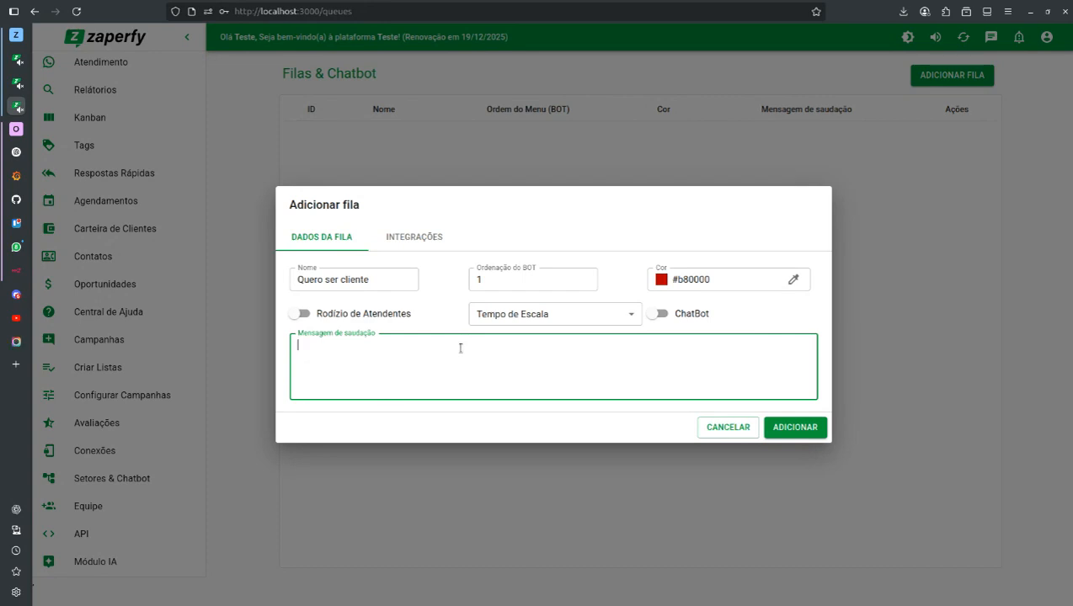
pyautogui.write('Aguarde que em in')
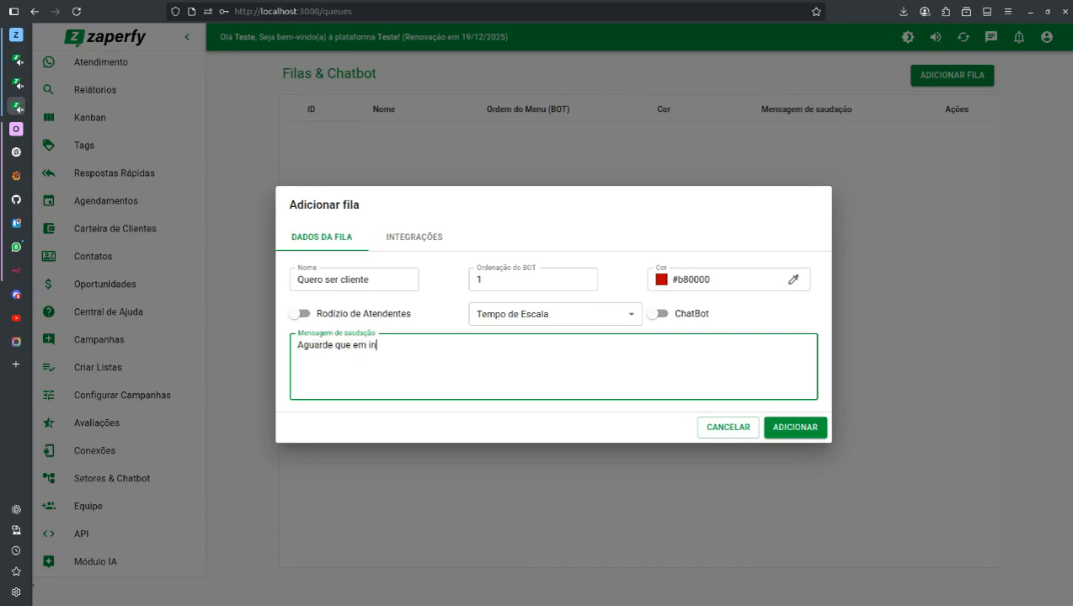
pyautogui.write('stantes você será a')
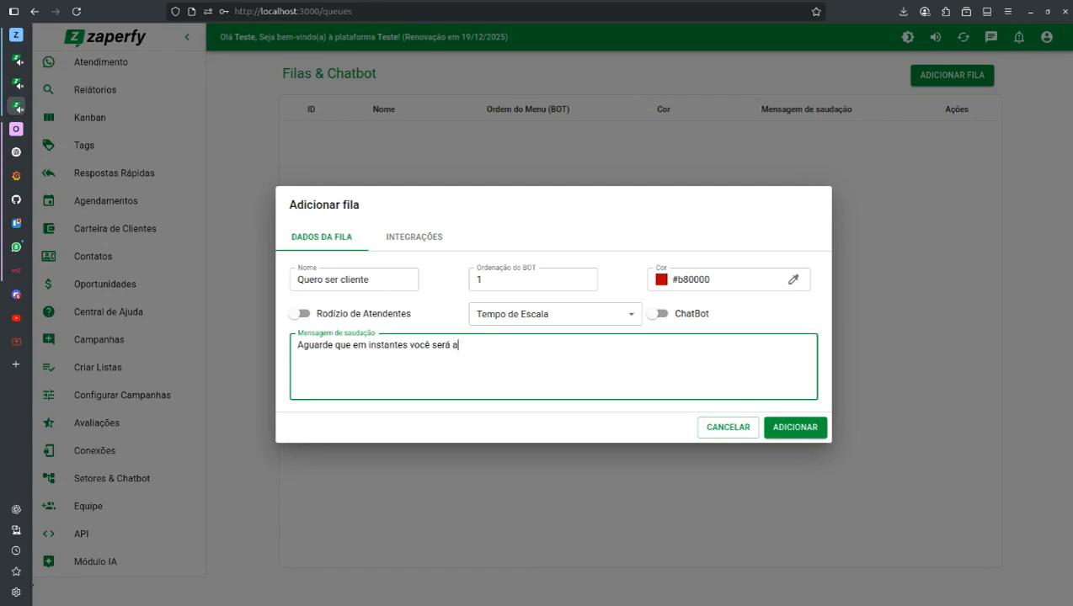
pyautogui.write('tendido.')
pyautogui.hotkey('ctrl', 'a')
pyautogui.hotkey('ctrl', 'c')
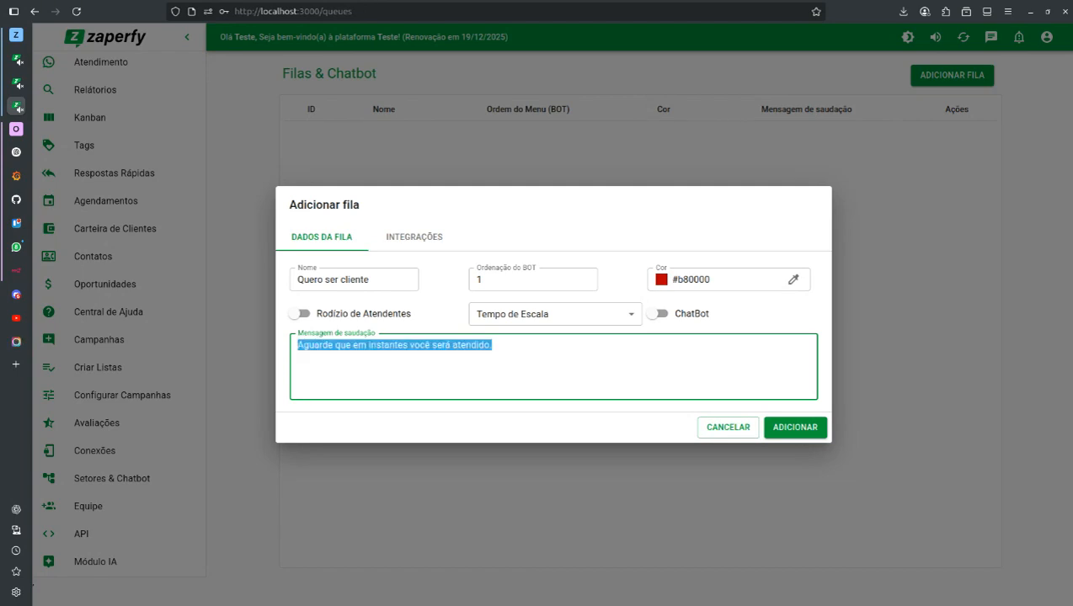
pyautogui.click(770, 384)
pyautogui.click(813, 427)
# Step: Start another queue named "Suporte" with bot order 2 and the blue colour #1273de
pyautogui.click(926, 92)
pyautogui.click(936, 77)
pyautogui.click(415, 278)
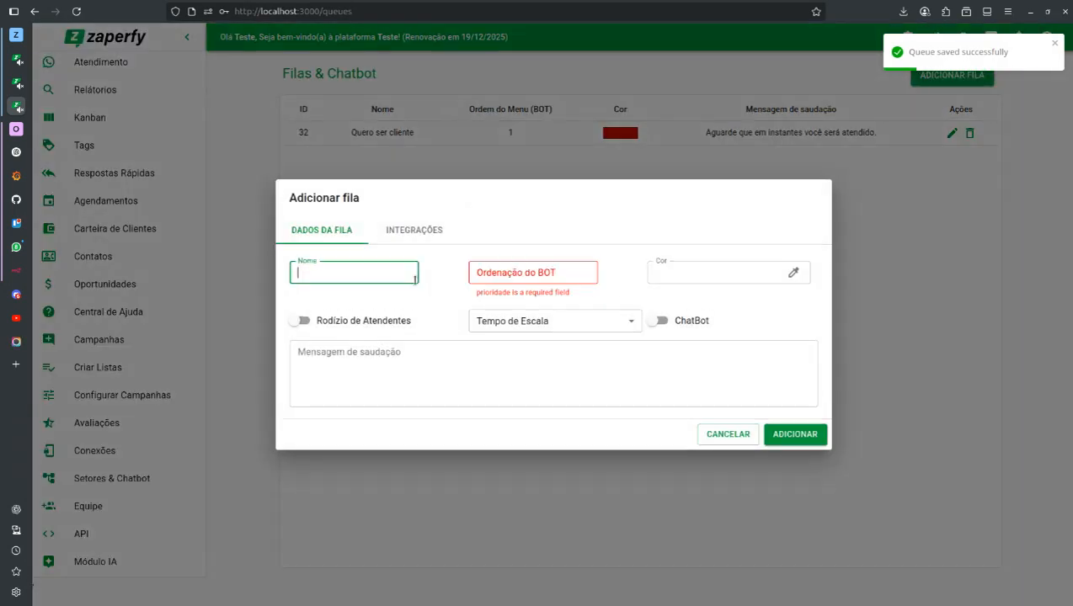
pyautogui.write('Suporte')
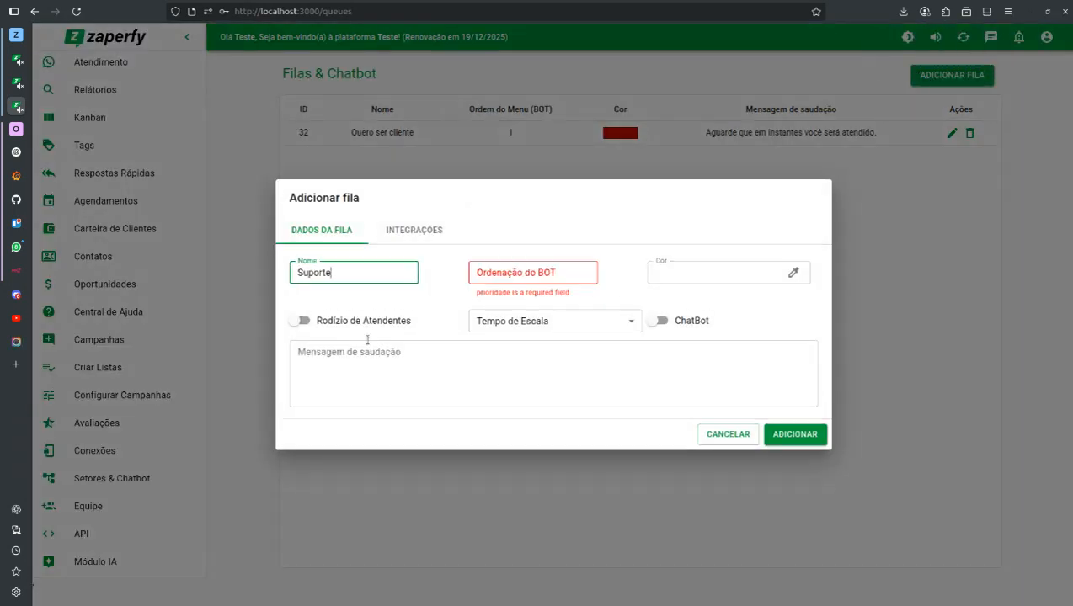
pyautogui.click(510, 277)
pyautogui.write('2')
pyautogui.click(791, 279)
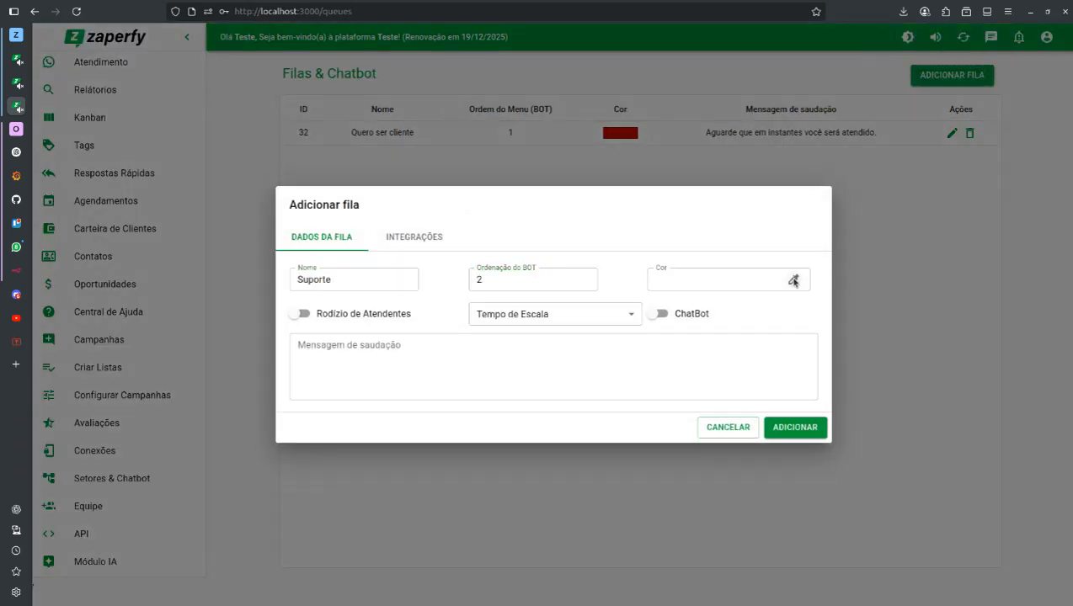
pyautogui.click(486, 315)
# Step: Paste "Aguarde que em instantes você será atendido." as the Suporte queue's greeting, save the queue and close its dialog
pyautogui.click(546, 370)
pyautogui.hotkey('ctrl', 'v')
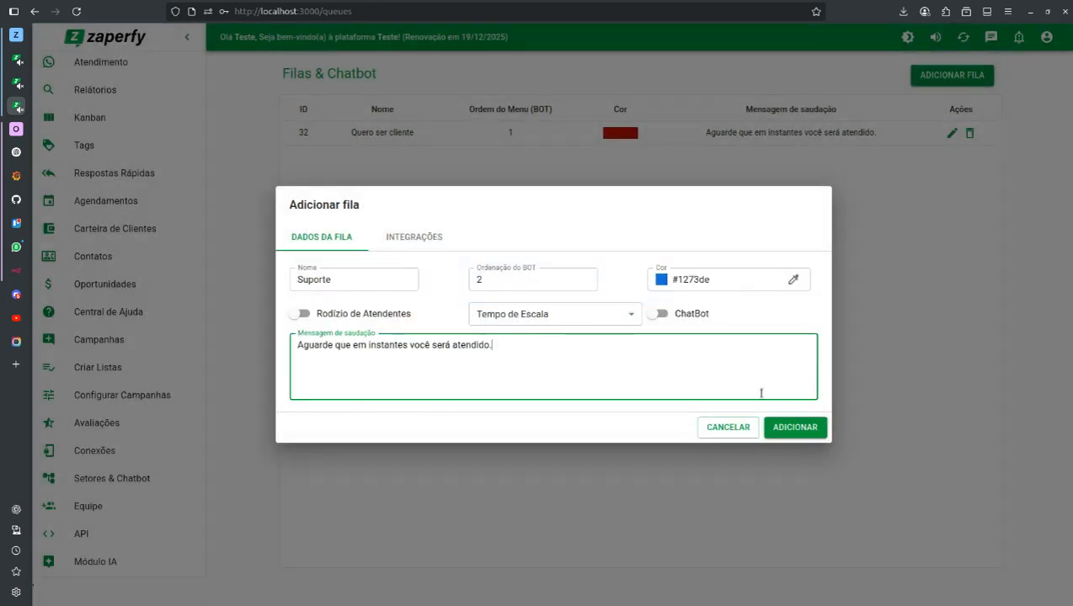
pyautogui.click(810, 431)
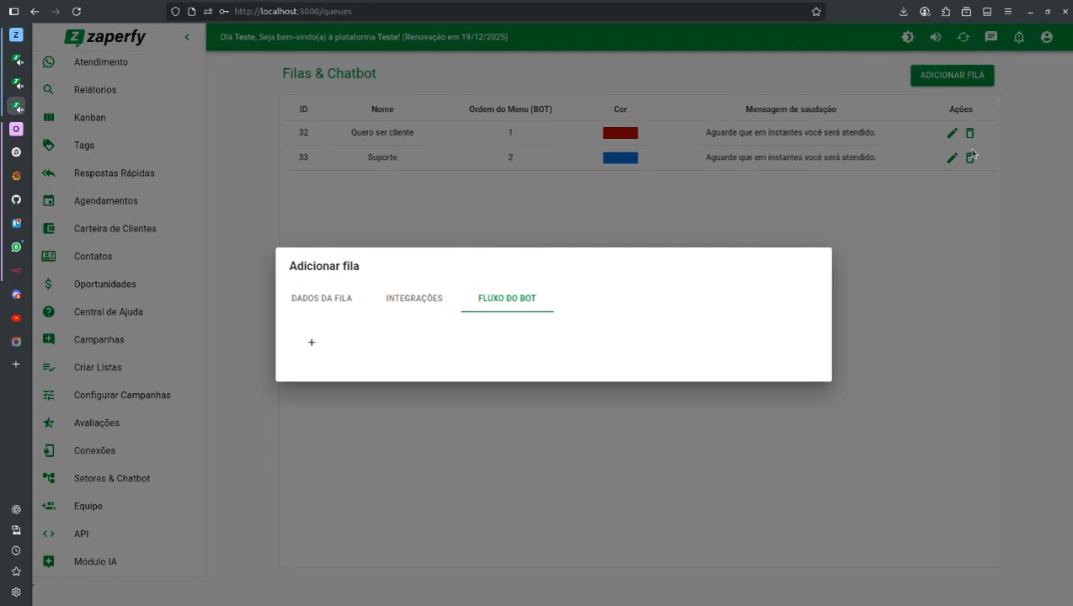
pyautogui.click(566, 205)
# Step: Open the "Quero ser cliente" queue for editing, add an option to its bot flow and open that option for editing
pyautogui.click(952, 133)
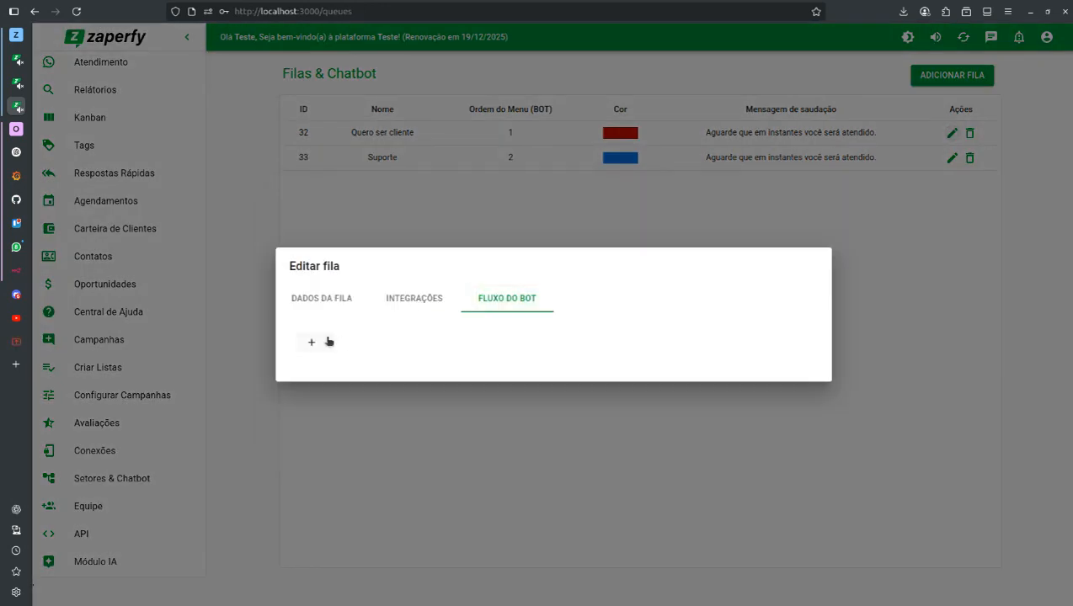
pyautogui.click(312, 341)
pyautogui.click(318, 375)
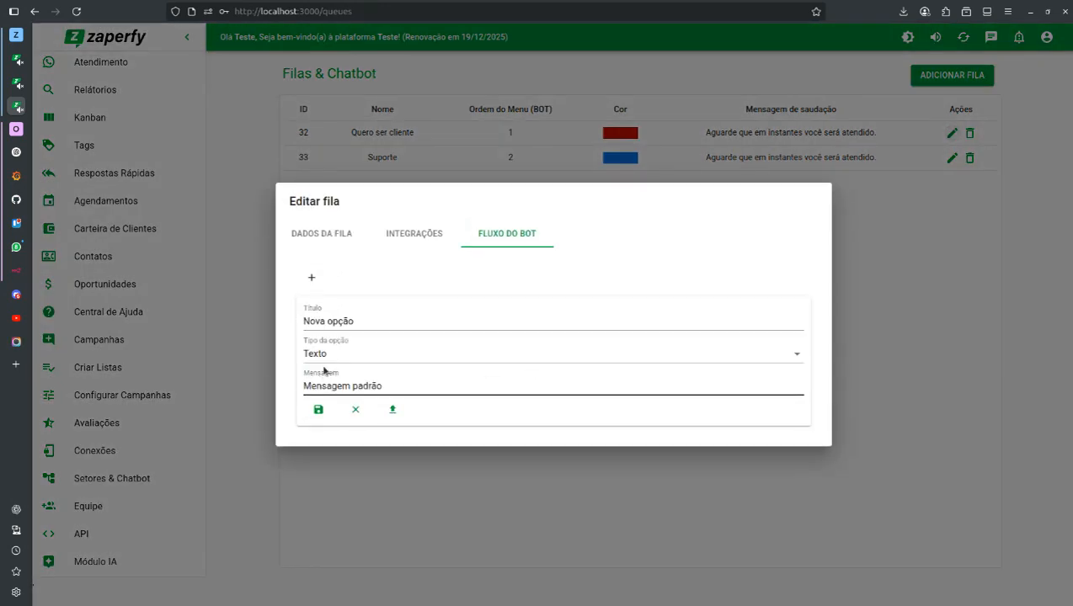
pyautogui.moveTo(355, 321); pyautogui.dragTo(303, 320)
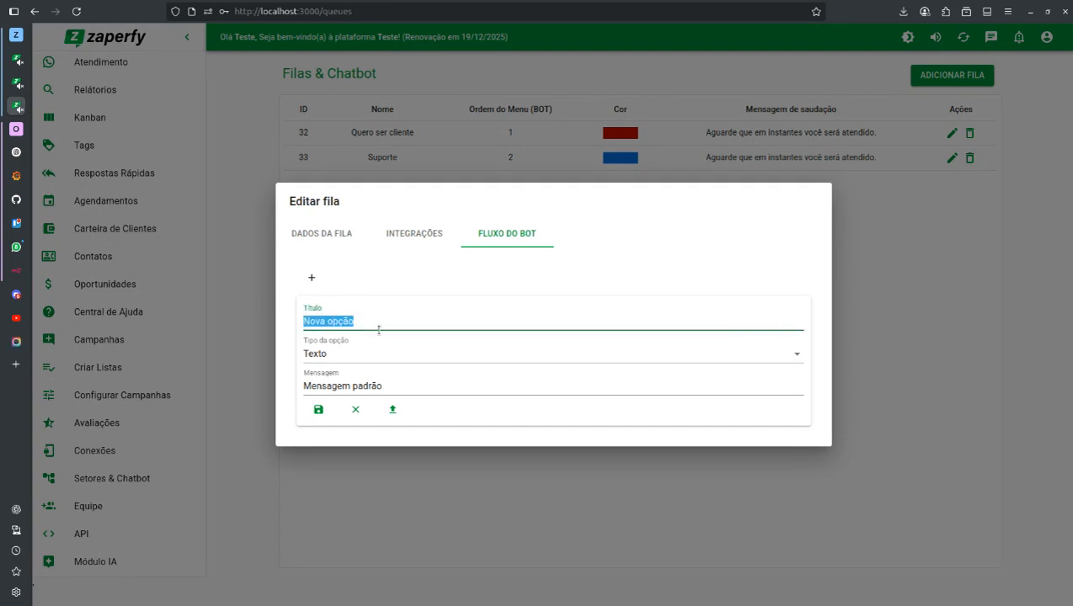
pyautogui.click(366, 315)
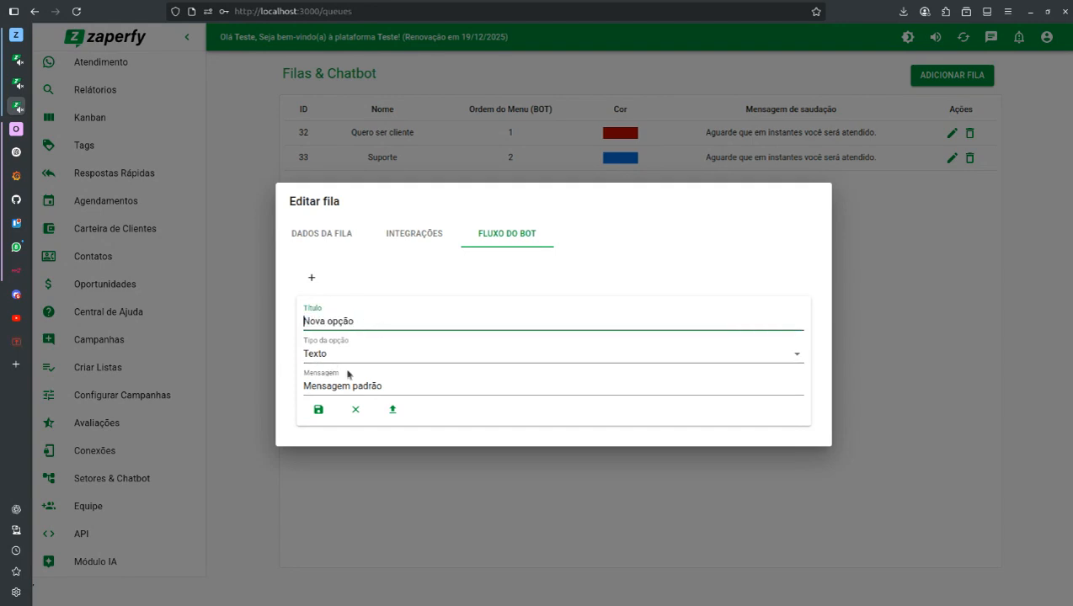
# Step: Set the bot option's message to "Quantos funcionários vão utilizar a plataforma?" and save the option
pyautogui.tripleClick(412, 386)
pyautogui.write('Qauntos')
pyautogui.press('BackSpace')
pyautogui.press('BackSpace')
pyautogui.press('BackSpace')
pyautogui.press('BackSpace')
pyautogui.press('BackSpace')
pyautogui.press('BackSpace')
pyautogui.write('uantos funcionários vão ')
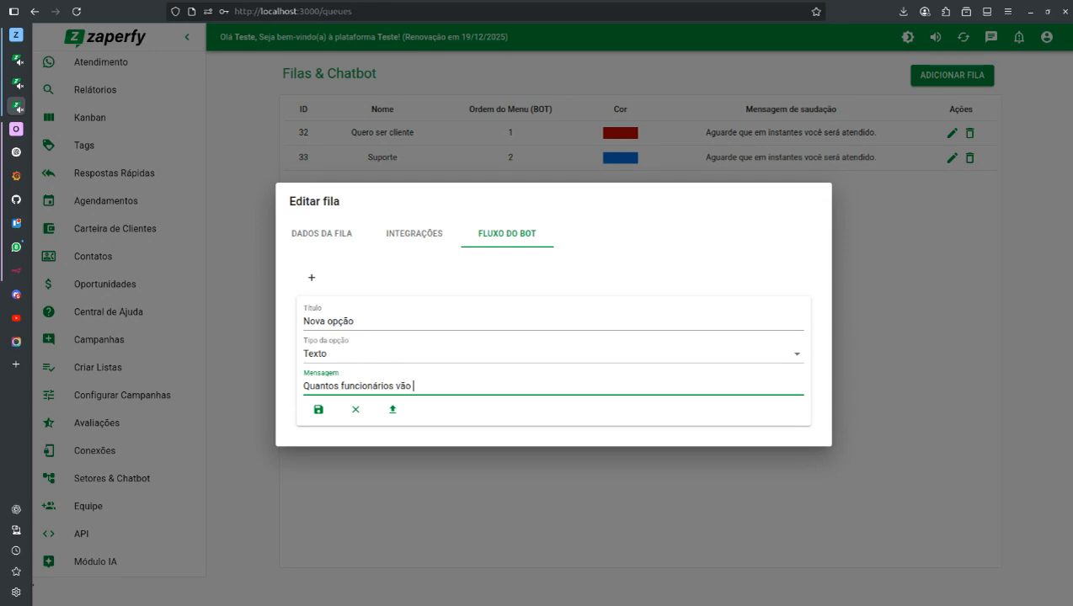
pyautogui.write('utilizar a paltafo')
pyautogui.write('lataforma?')
pyautogui.click(319, 409)
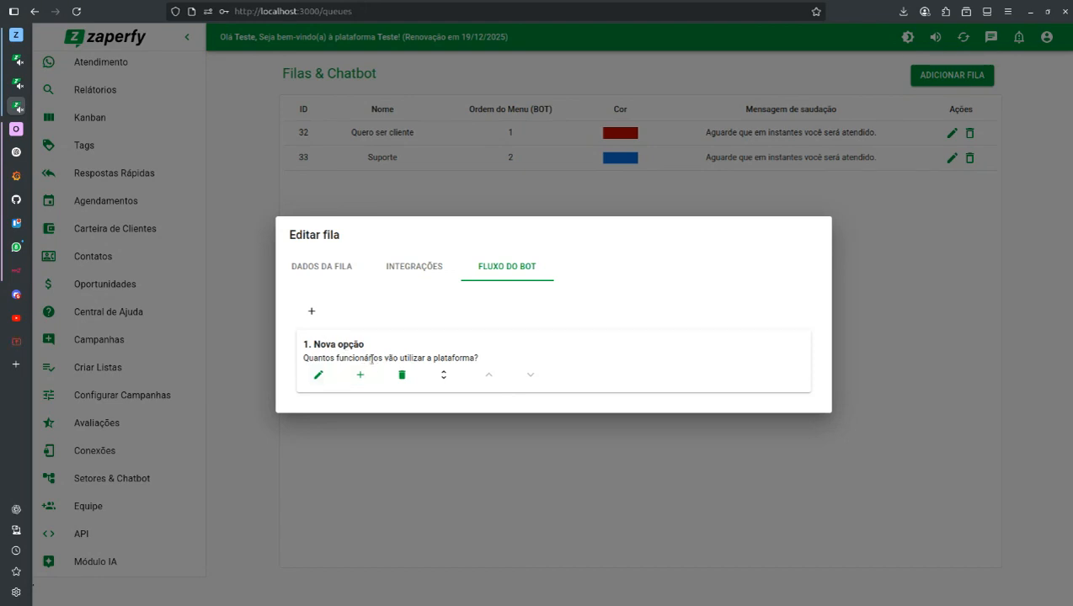
# Step: Copy the option's question into the queue's greeting message, replacing the existing text, and save the queue
pyautogui.tripleClick(371, 361)
pyautogui.hotkey('ctrl', 'c')
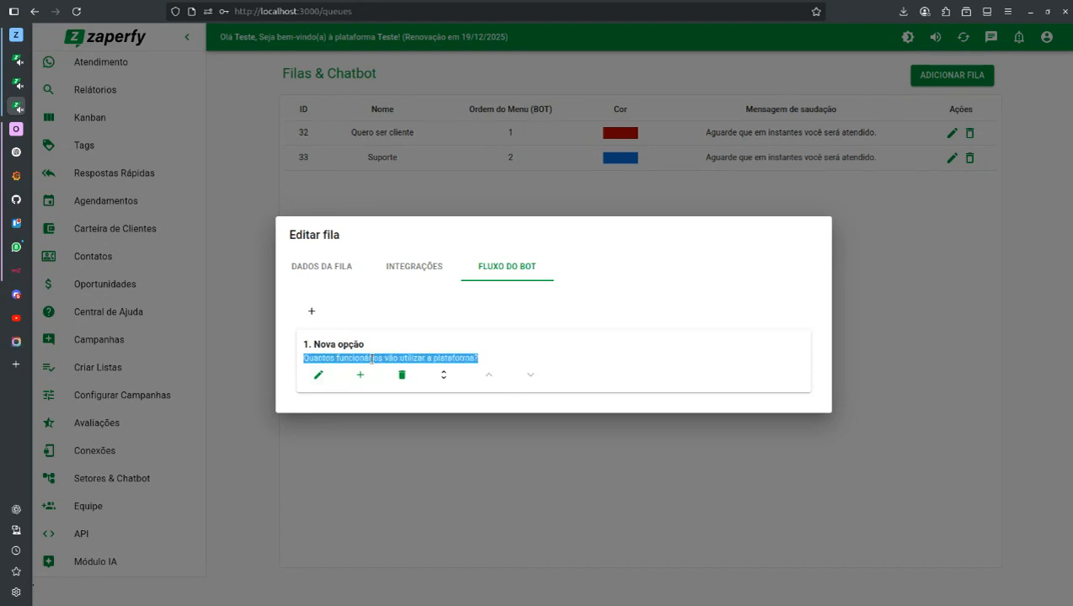
pyautogui.click(332, 270)
pyautogui.click(410, 364)
pyautogui.hotkey('ctrl', 'a')
pyautogui.hotkey('ctrl', 'v')
pyautogui.click(808, 429)
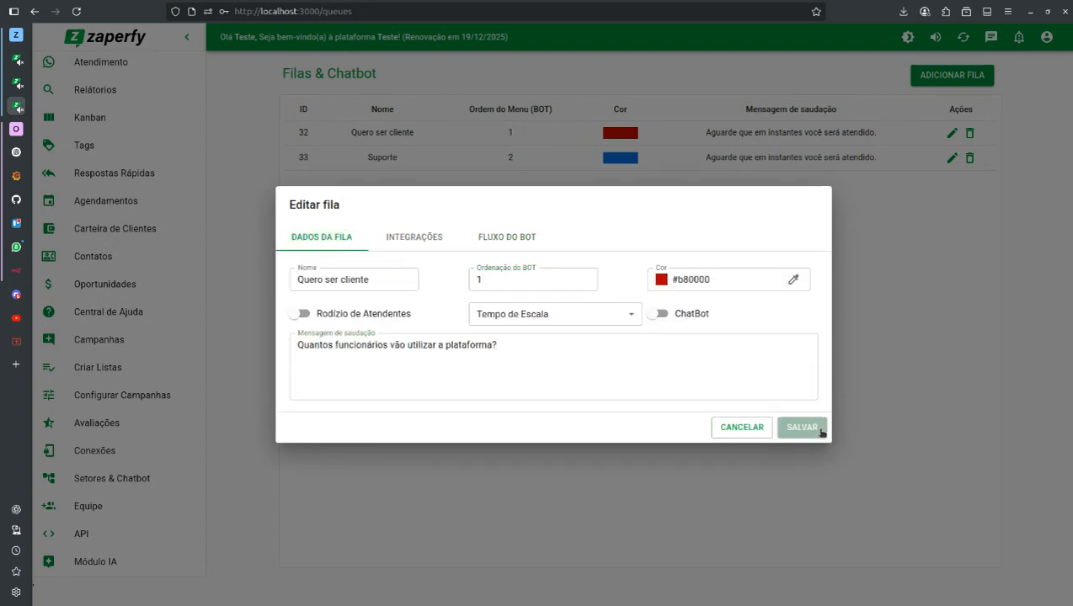
# Step: Add two more top-level options to the "Quero ser cliente" bot flow
pyautogui.click(510, 237)
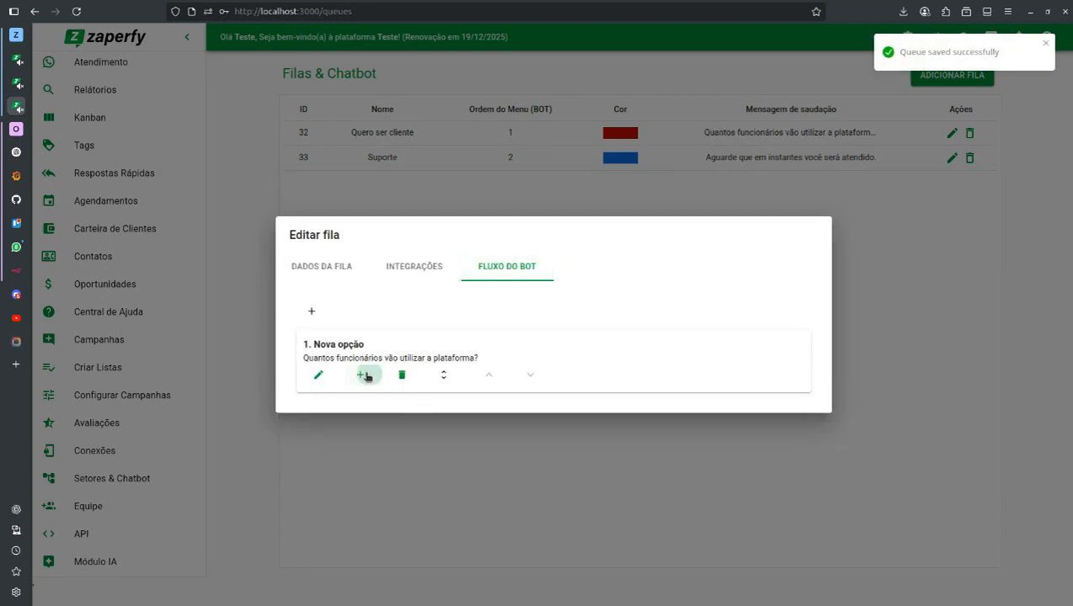
pyautogui.click(361, 375)
pyautogui.click(411, 406)
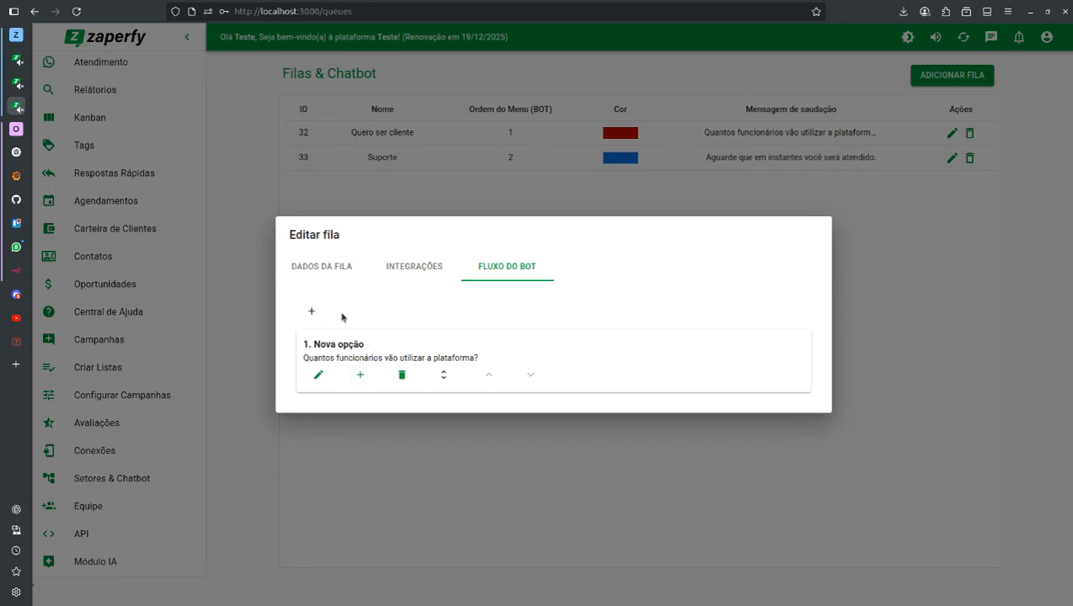
pyautogui.click(311, 309)
pyautogui.click(313, 276)
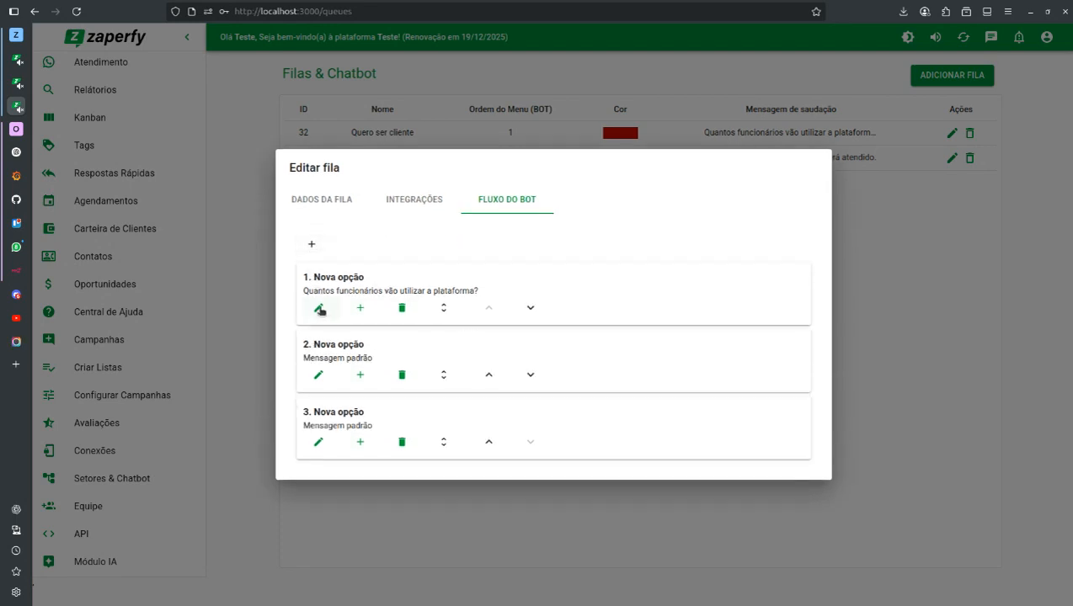
# Step: Set the first bot option's title to "1 a 3"
pyautogui.click(319, 308)
pyautogui.tripleClick(374, 253)
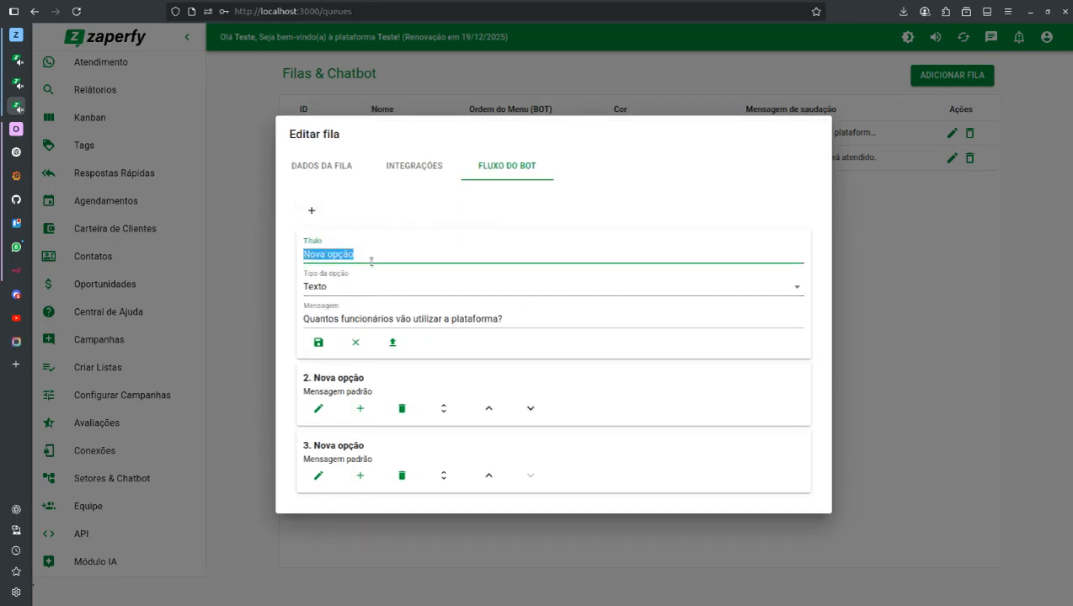
pyautogui.write('1 a3')
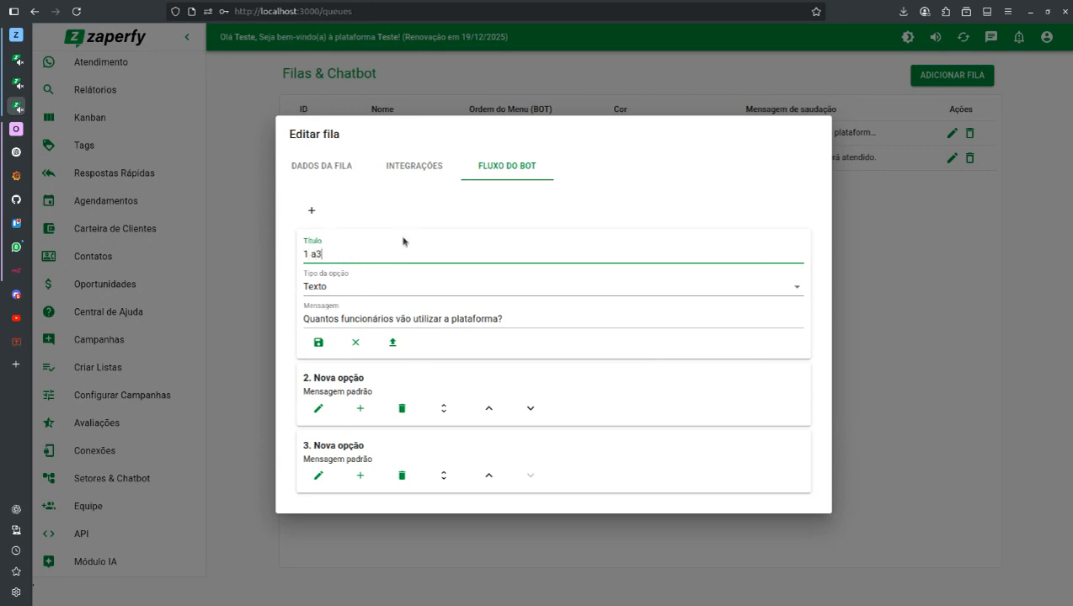
pyautogui.click(317, 254)
# Step: Change the first option's message to "Quantos números serão cadastrados?", copy that text, and save the option
pyautogui.tripleClick(358, 320)
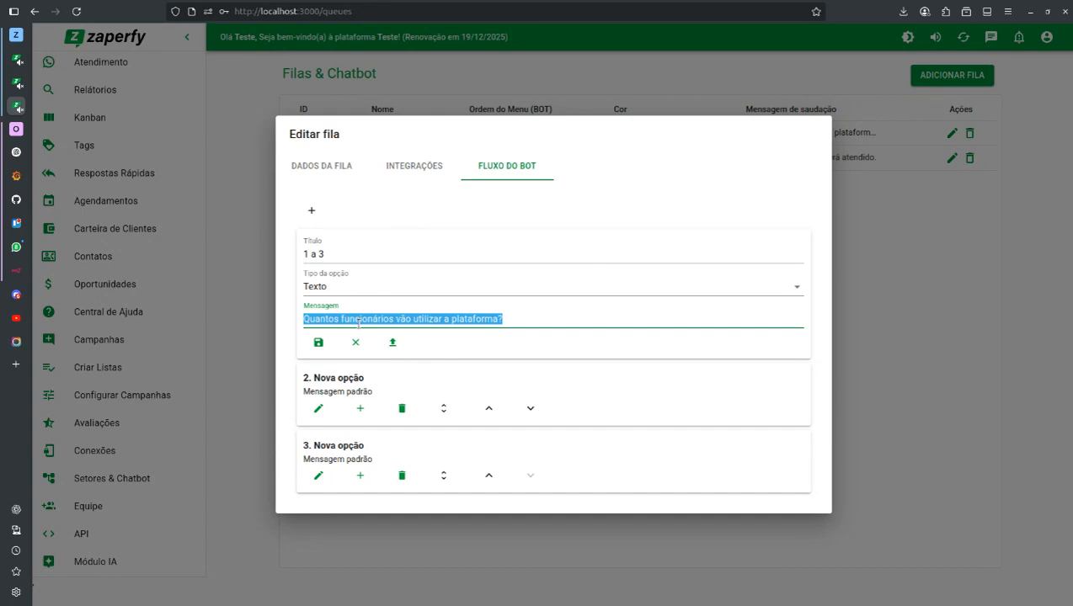
pyautogui.write('Quantos números serõa')
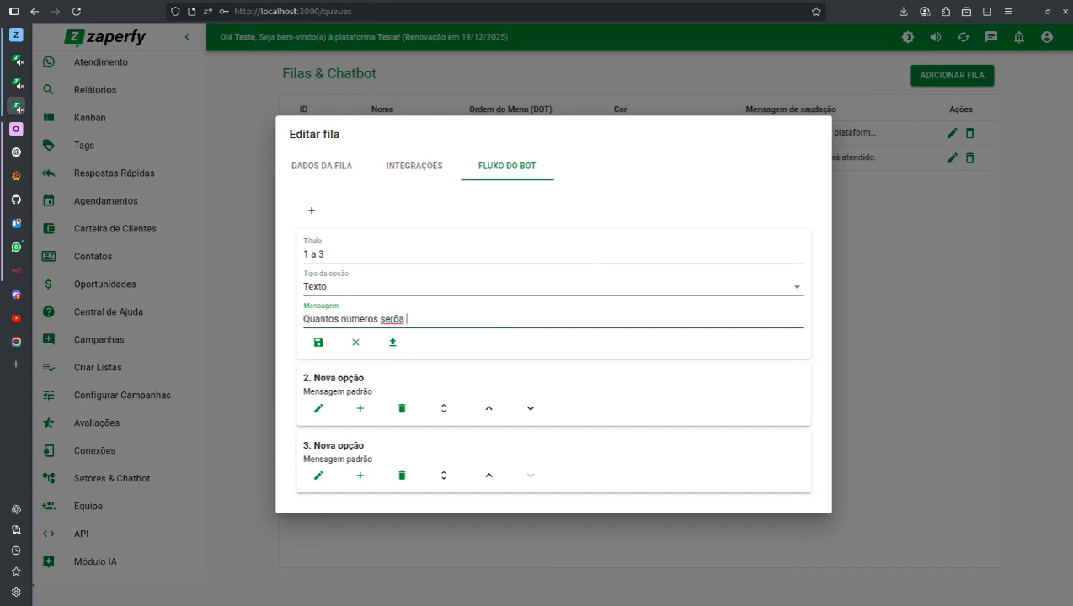
pyautogui.press('BackSpace')
pyautogui.press('BackSpace')
pyautogui.press('BackSpace')
pyautogui.write('ão cadastrados?')
pyautogui.hotkey('ctrl', 'a')
pyautogui.hotkey('ctrl', 'c')
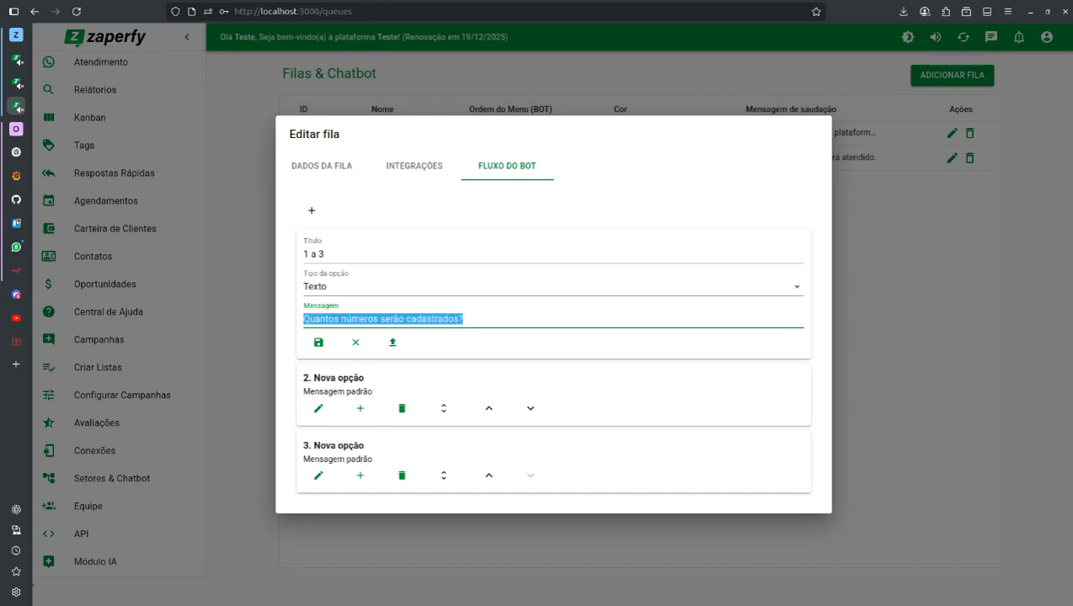
pyautogui.click(319, 342)
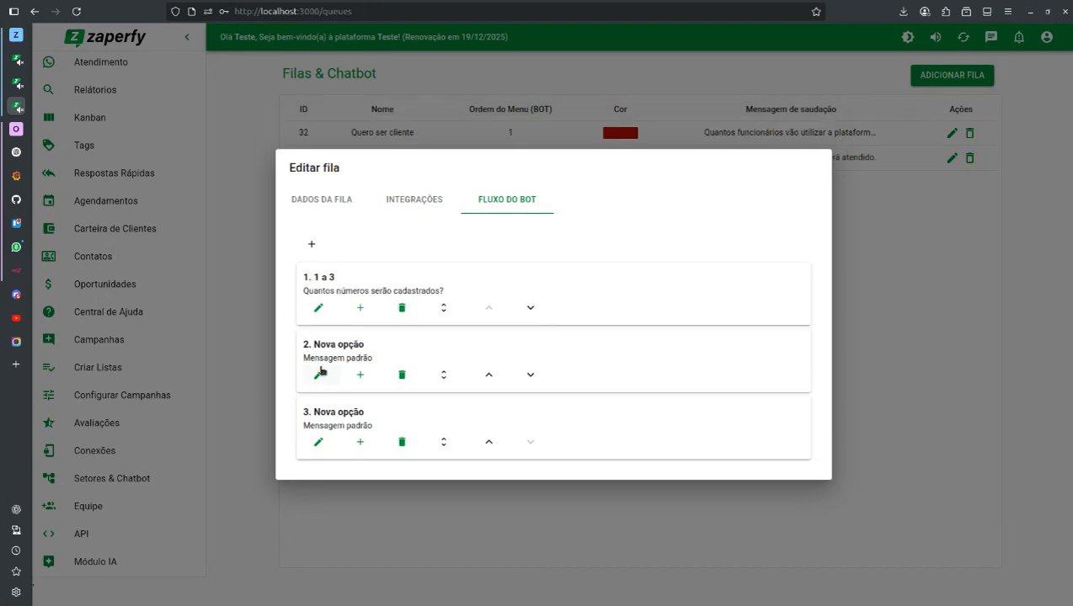
# Step: Title the second option "4 a 6", paste "Quantos números serão cadastrados?" as its message, and save it
pyautogui.click(318, 373)
pyautogui.doubleClick(355, 325)
pyautogui.hotkey('ctrl', 'a')
pyautogui.write('4')
pyautogui.tripleClick(341, 386)
pyautogui.hotkey('ctrl', 'v')
pyautogui.click(318, 410)
# Step: Set the third bot option's title to "6 a 10"
pyautogui.click(326, 448)
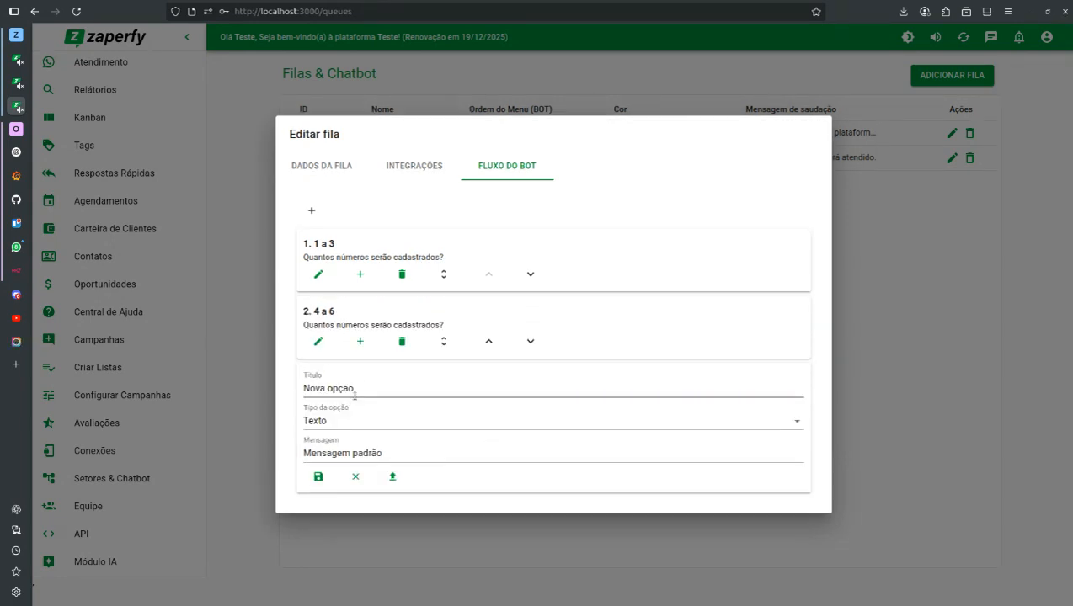
pyautogui.doubleClick(356, 389)
pyautogui.hotkey('ctrl', 'a')
pyautogui.write('6a')
pyautogui.press('BackSpace')
pyautogui.press('BackSpace')
pyautogui.press('BackSpace')
pyautogui.write('a 4')
pyautogui.press('BackSpace')
pyautogui.write('1')
# Step: Replace the third option's message with the copied "Quantos números serão cadastrados?" and save the option
pyautogui.click(407, 453)
pyautogui.hotkey('ctrl', 'a')
pyautogui.hotkey('ctrl', 'v')
pyautogui.click(324, 477)
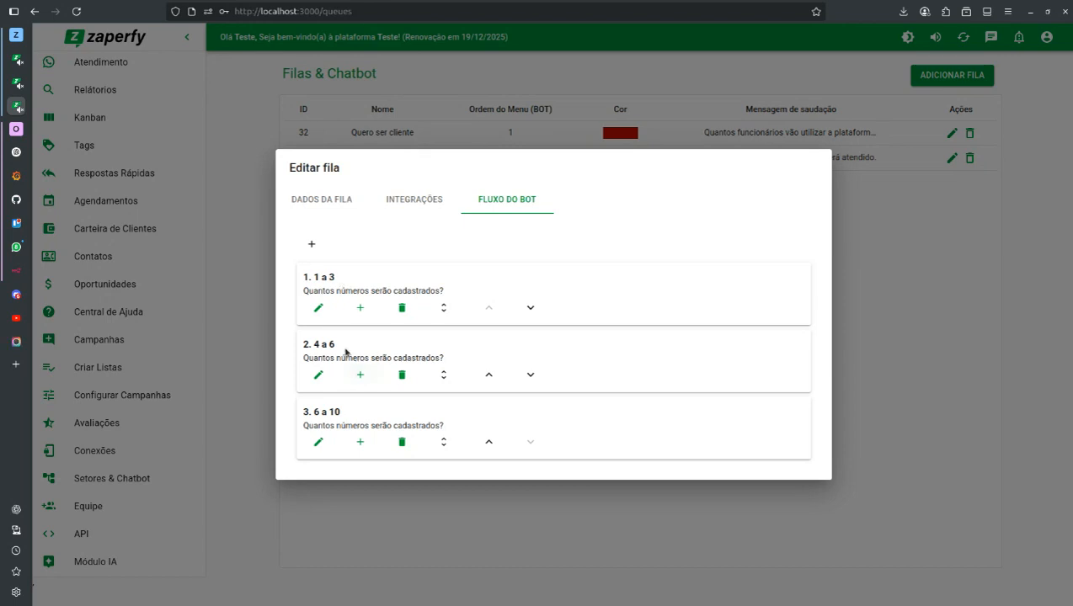
pyautogui.moveTo(302, 359); pyautogui.dragTo(463, 357)
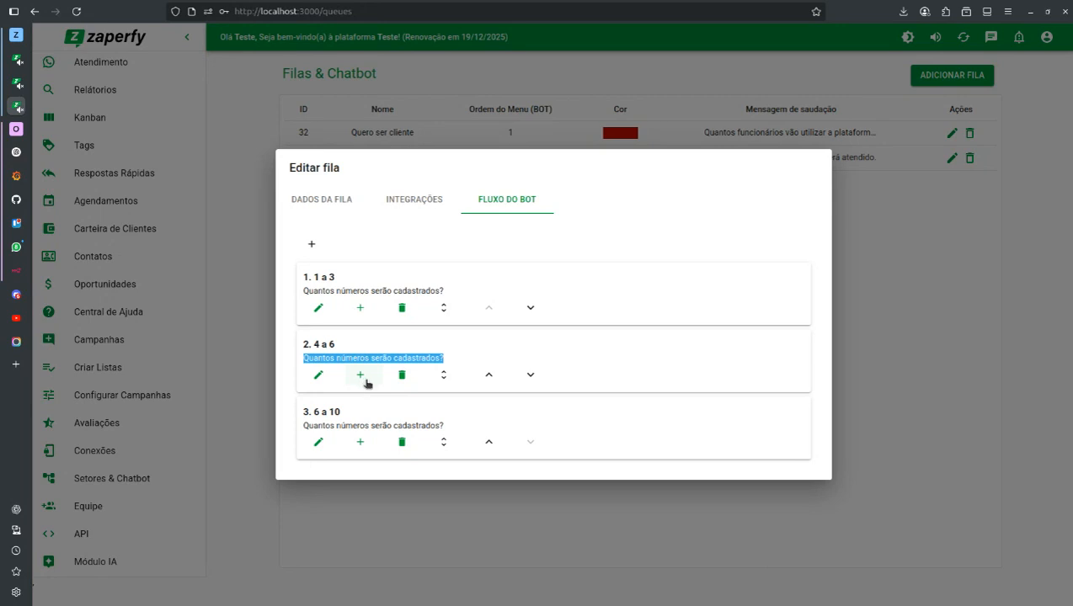
# Step: Add a sub-option under the "4 a 6" option, and delete it from the bot flow
pyautogui.click(361, 378)
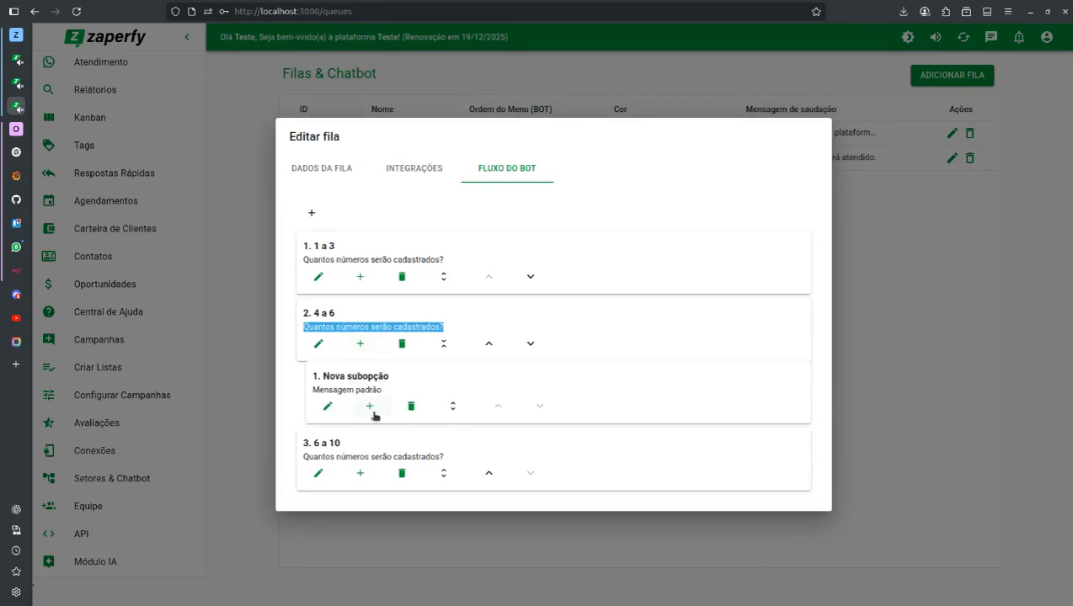
pyautogui.click(370, 410)
pyautogui.click(431, 435)
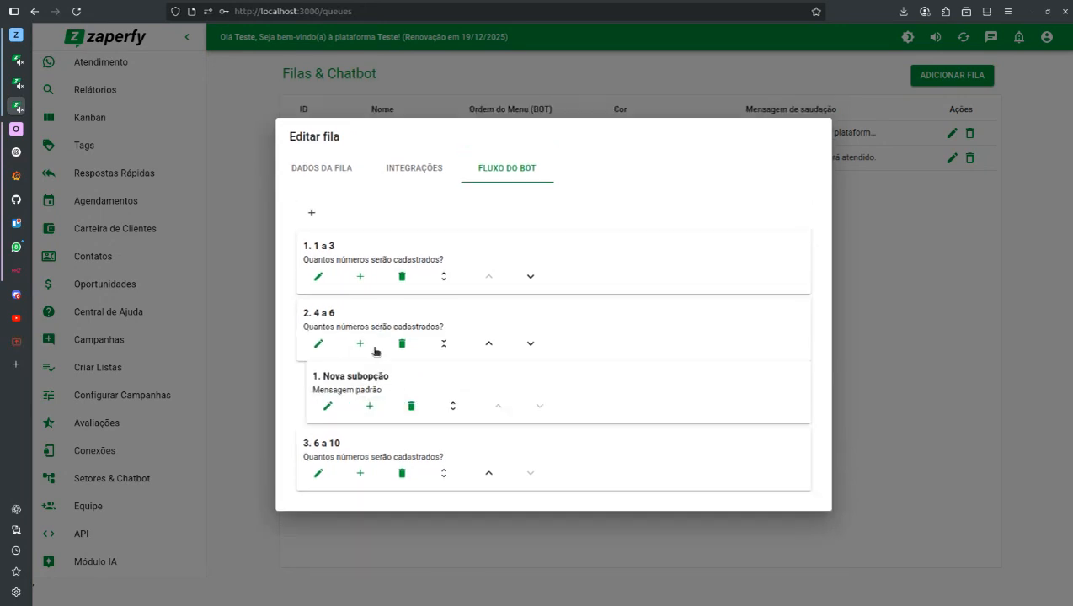
pyautogui.click(412, 408)
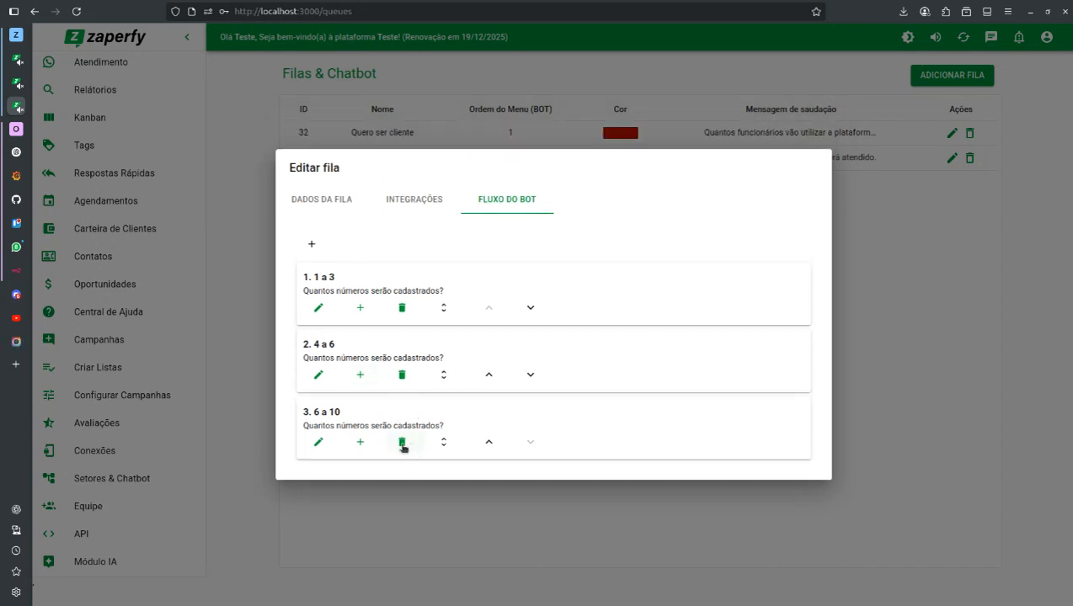
# Step: Delete the "6 a 10" and "4 a 6" options from the bot flow, and check the queue's greeting message
pyautogui.click(403, 445)
pyautogui.click(403, 410)
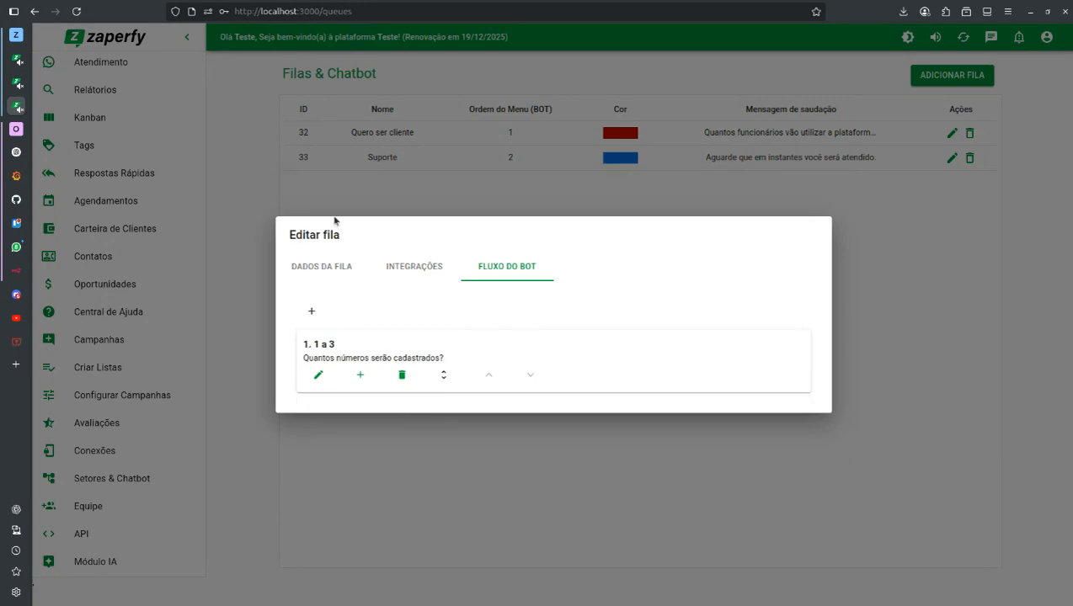
pyautogui.click(329, 268)
pyautogui.click(408, 347)
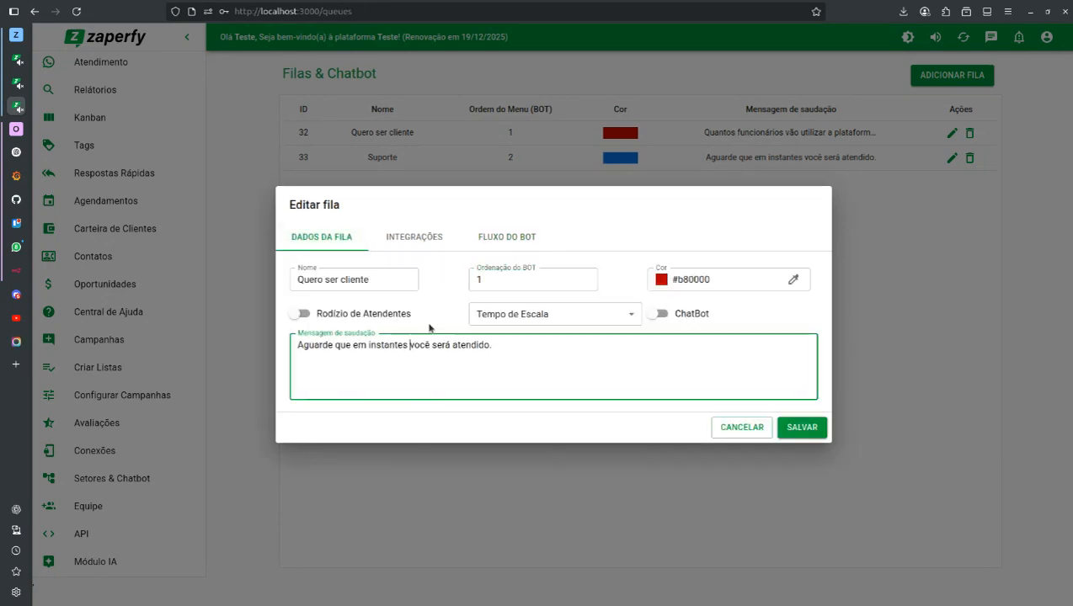
pyautogui.click(501, 238)
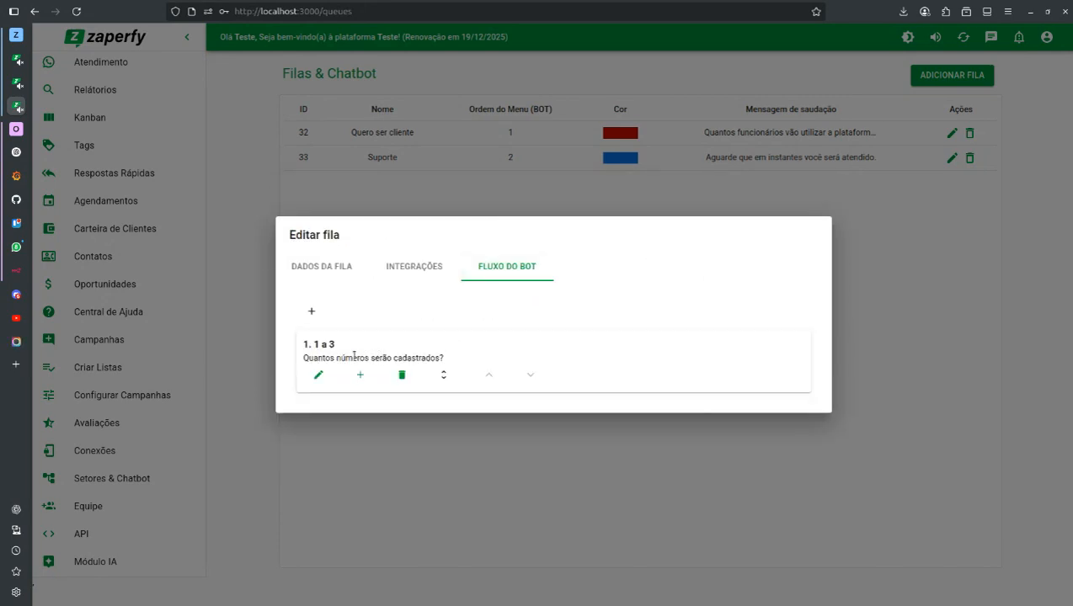
# Step: Rename the "1 a 3" bot option as "Nova opção" and save it
pyautogui.doubleClick(353, 358)
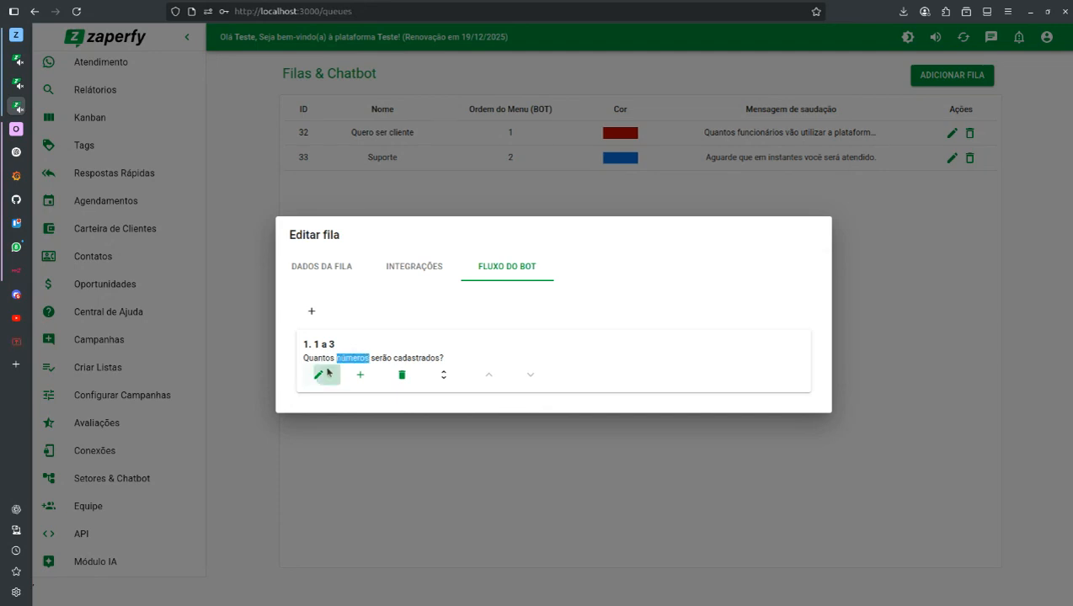
pyautogui.click(318, 375)
pyautogui.moveTo(340, 321); pyautogui.dragTo(271, 314)
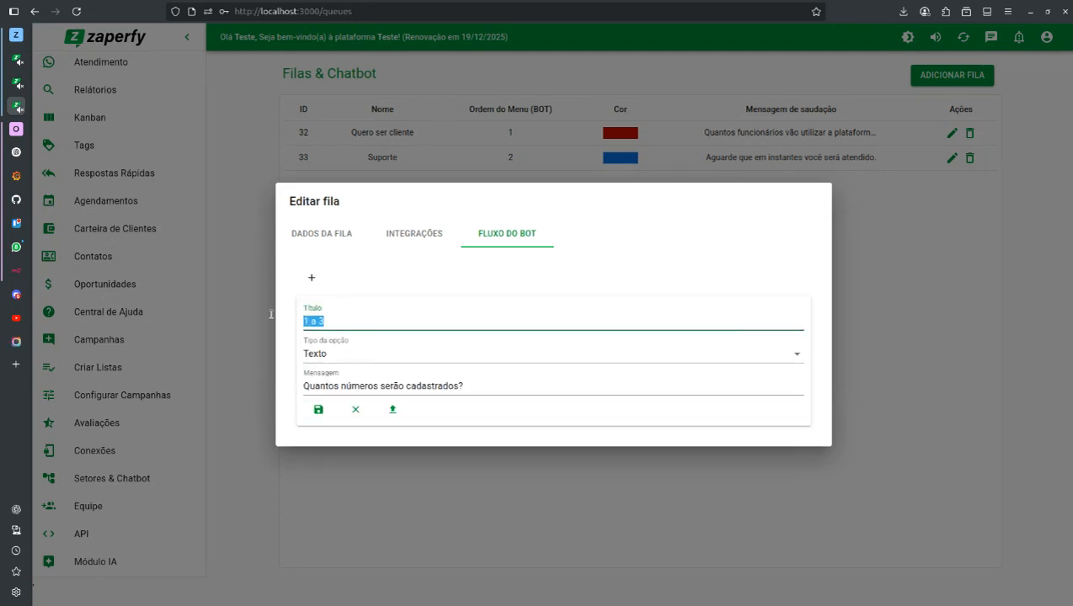
pyautogui.write('Nova opção')
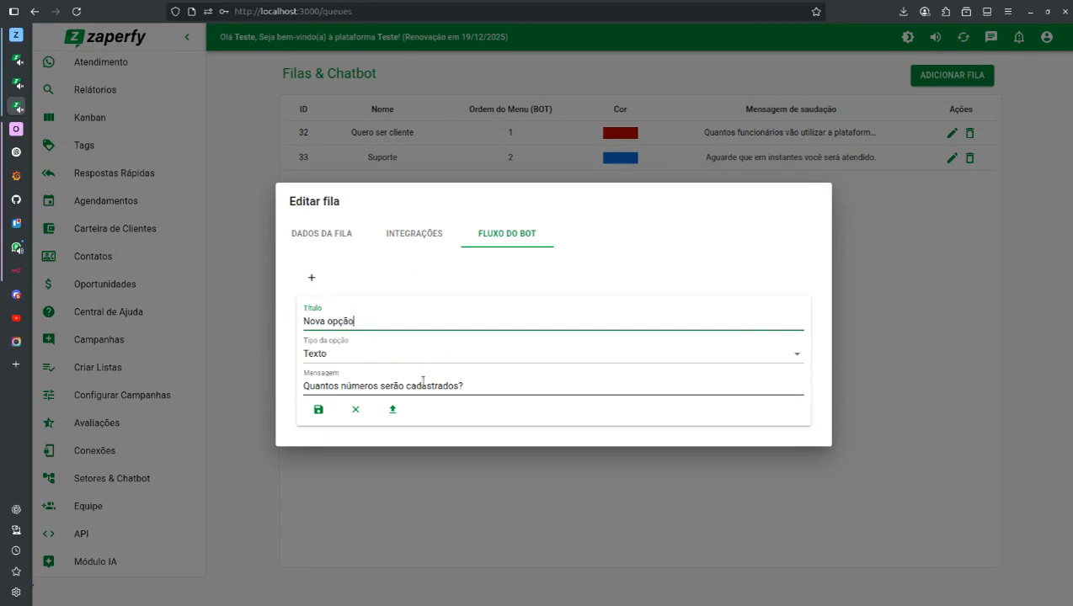
pyautogui.moveTo(305, 389); pyautogui.dragTo(461, 394)
pyautogui.click(318, 409)
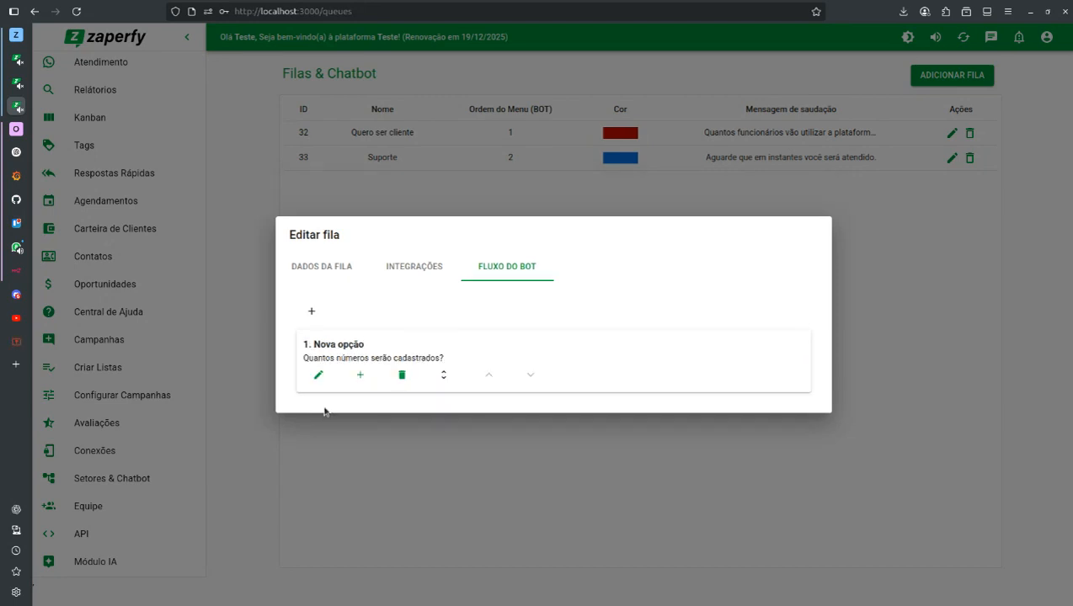
# Step: Add a sub-option under "Nova opção", and save the parent option with its message unchanged
pyautogui.click(371, 377)
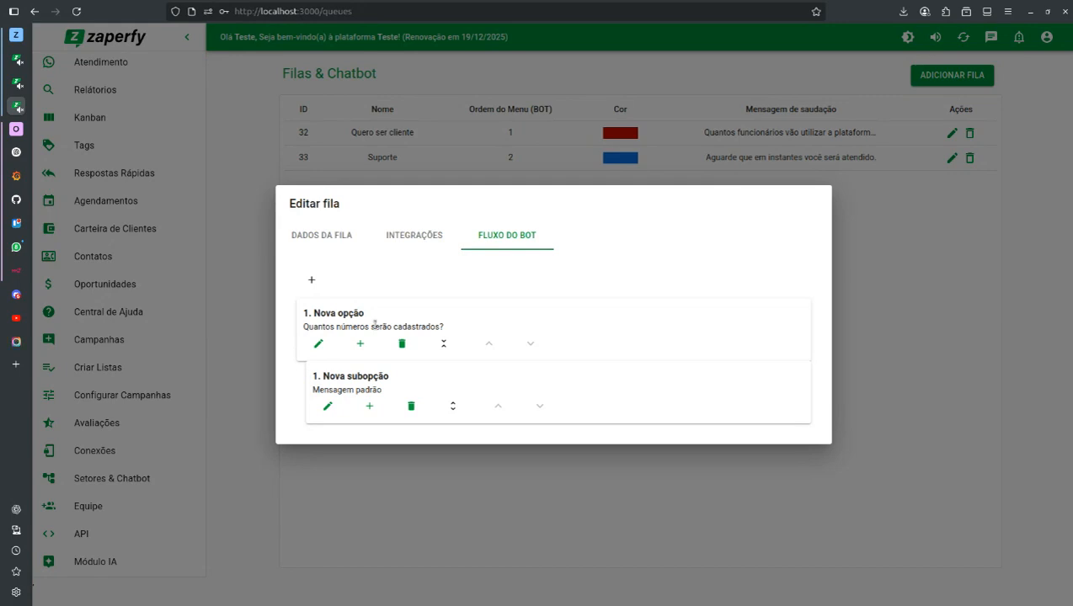
pyautogui.click(318, 343)
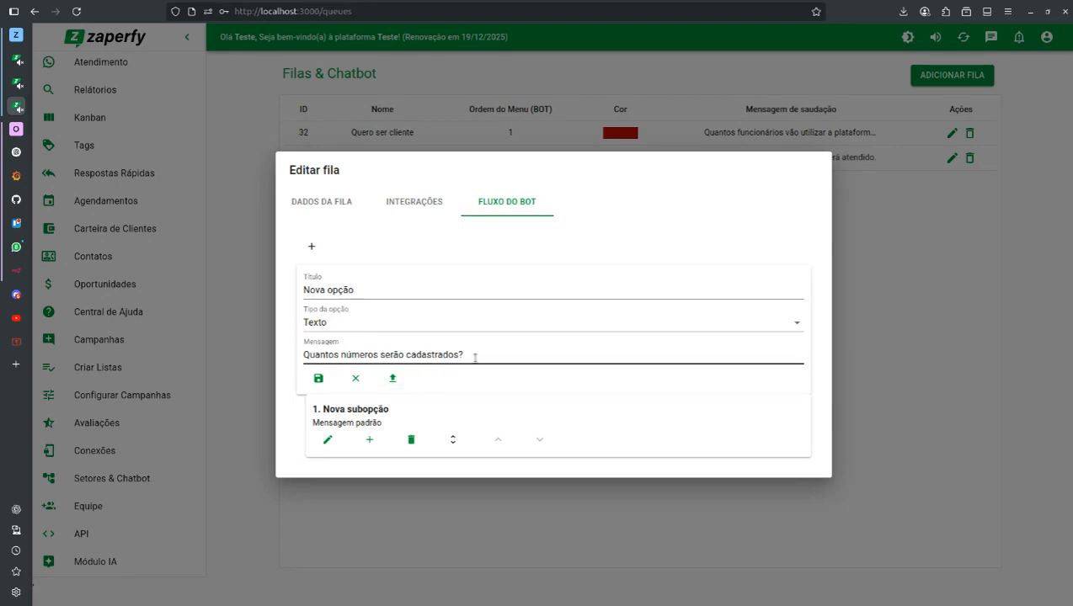
pyautogui.moveTo(464, 355); pyautogui.dragTo(297, 354)
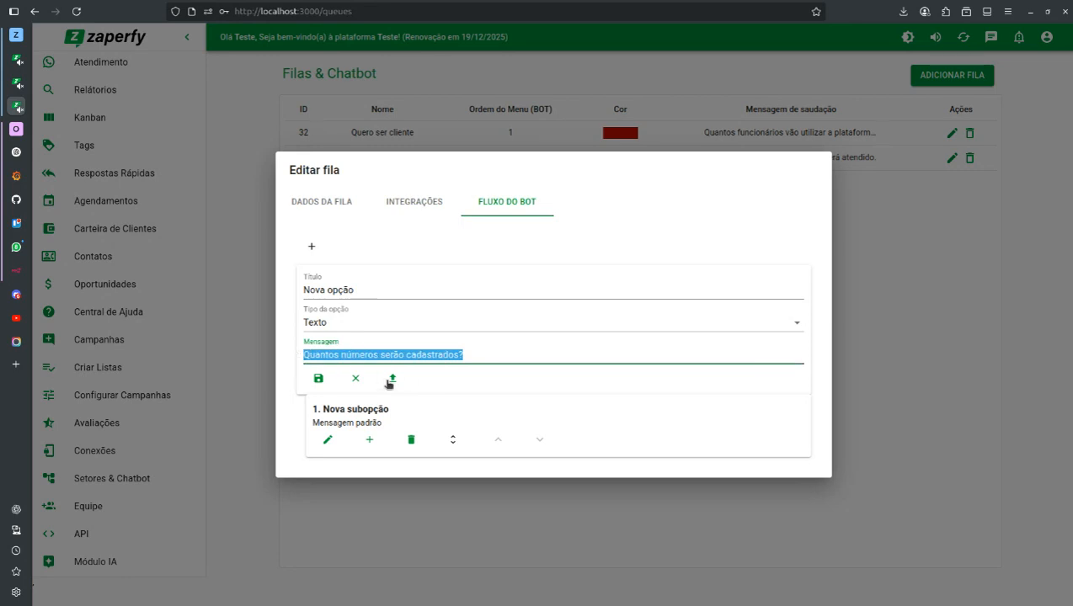
pyautogui.click(320, 381)
# Step: Set the type of "Nova opção" to Fila with "Quero ser cliente" as the destination queue
pyautogui.click(321, 343)
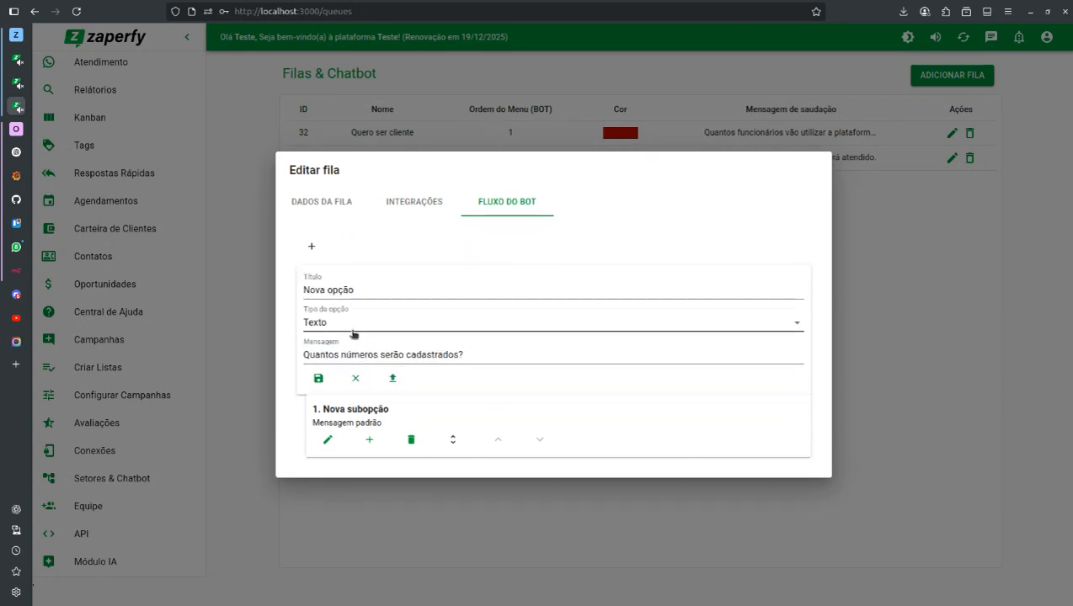
pyautogui.click(353, 334)
pyautogui.click(347, 344)
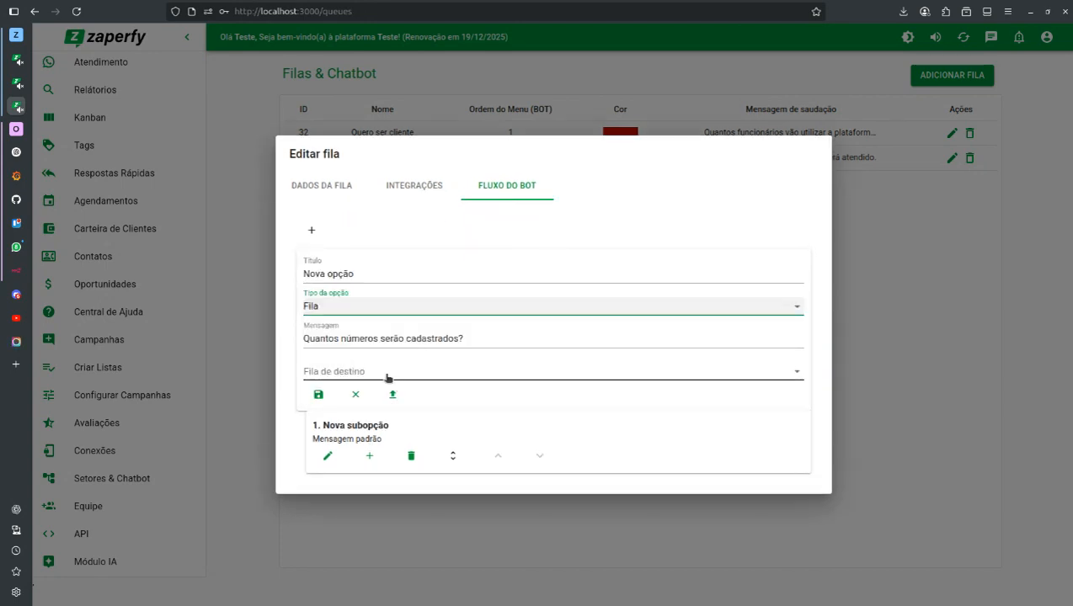
pyautogui.click(388, 376)
pyautogui.click(387, 374)
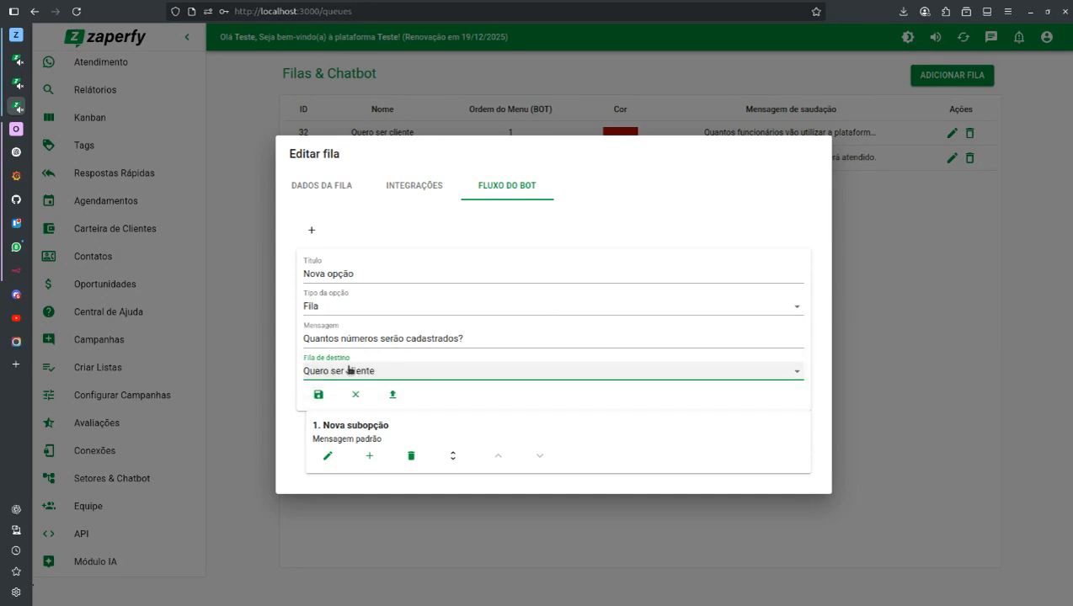
# Step: Change the type of "Nova opção" to Atendente and choose Teste as the attendant
pyautogui.click(336, 315)
pyautogui.click(357, 331)
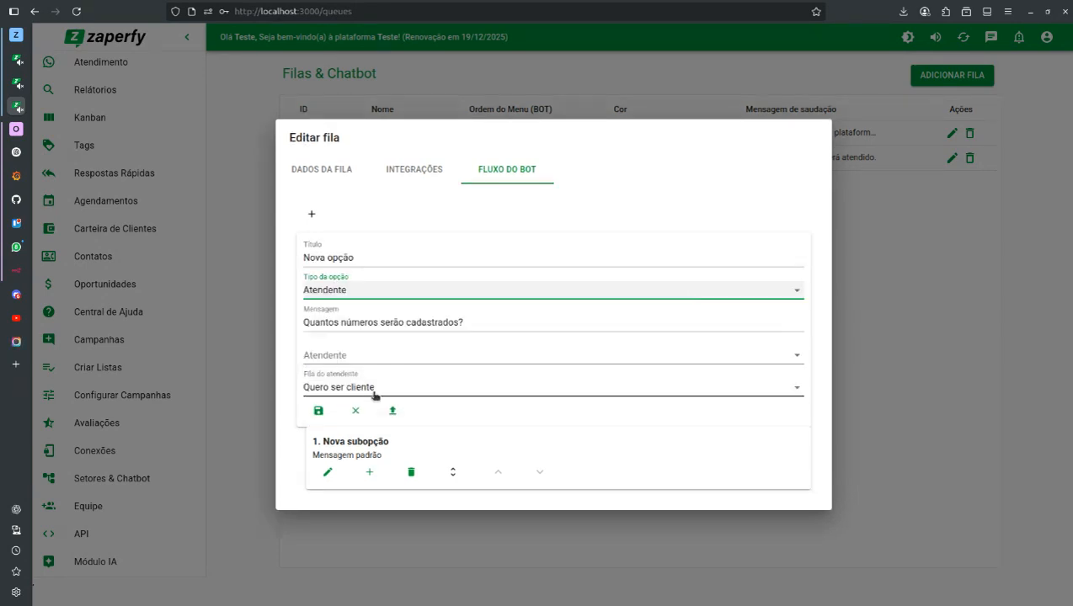
pyautogui.click(351, 360)
pyautogui.click(352, 364)
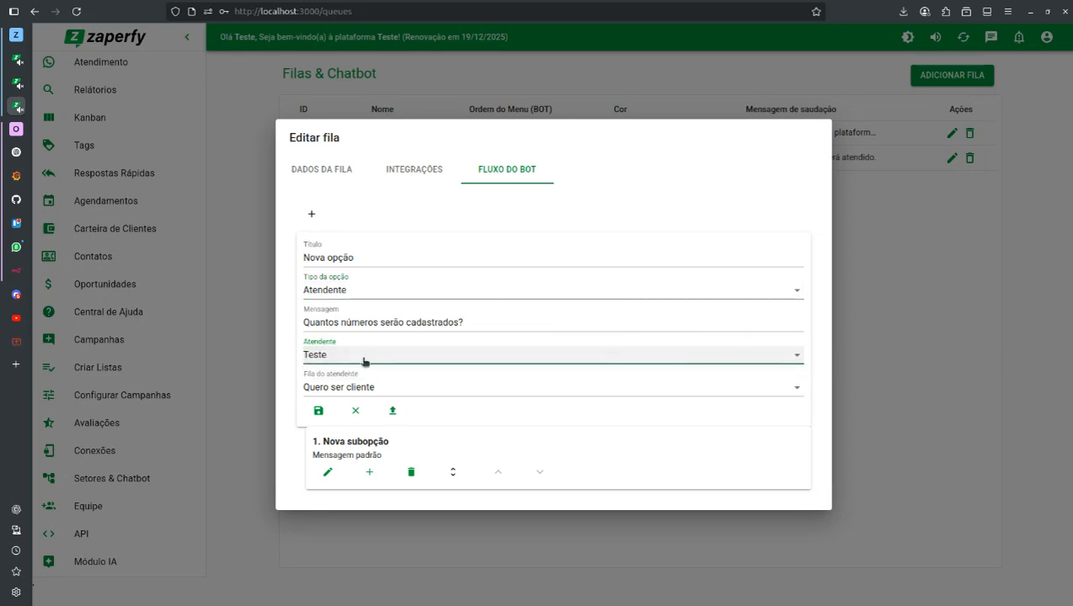
# Step: Switch the type of "Nova opção" to Externo (API), set it back to Texto, and save the option
pyautogui.click(363, 292)
pyautogui.click(376, 311)
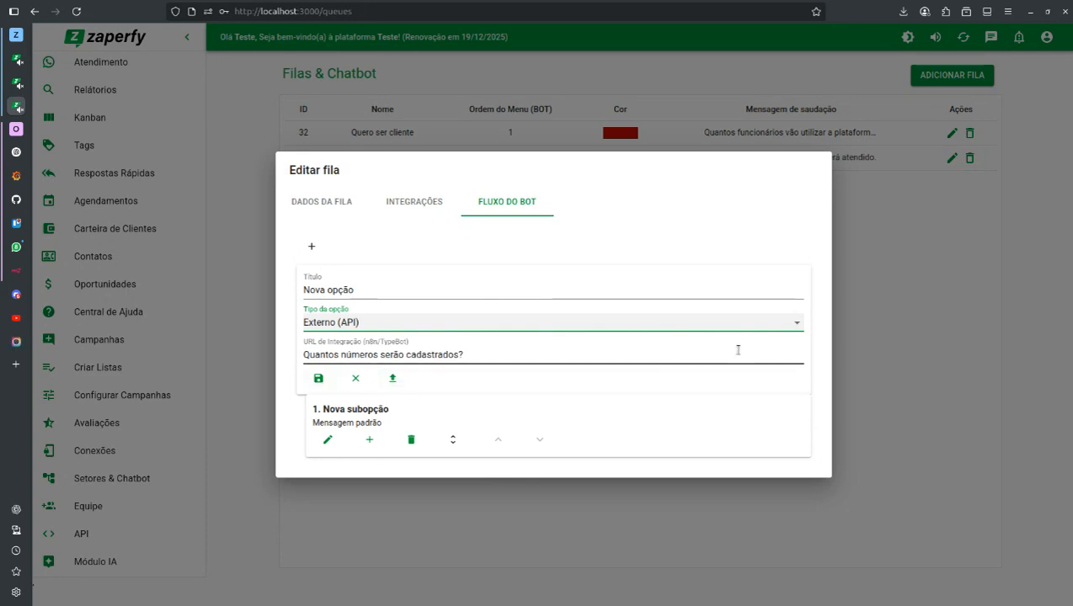
pyautogui.click(371, 325)
pyautogui.click(349, 262)
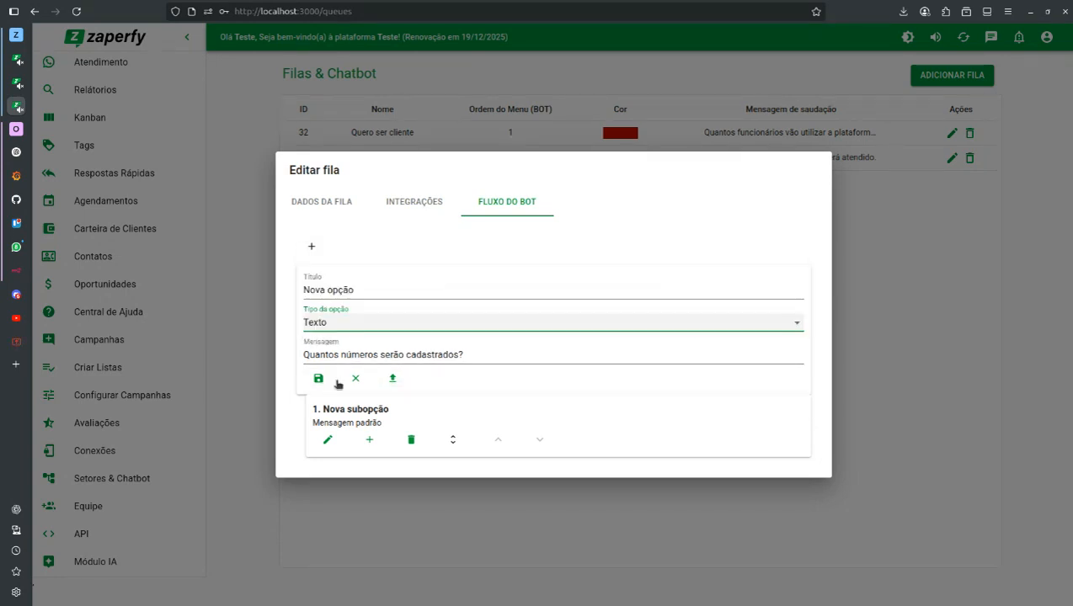
pyautogui.click(318, 379)
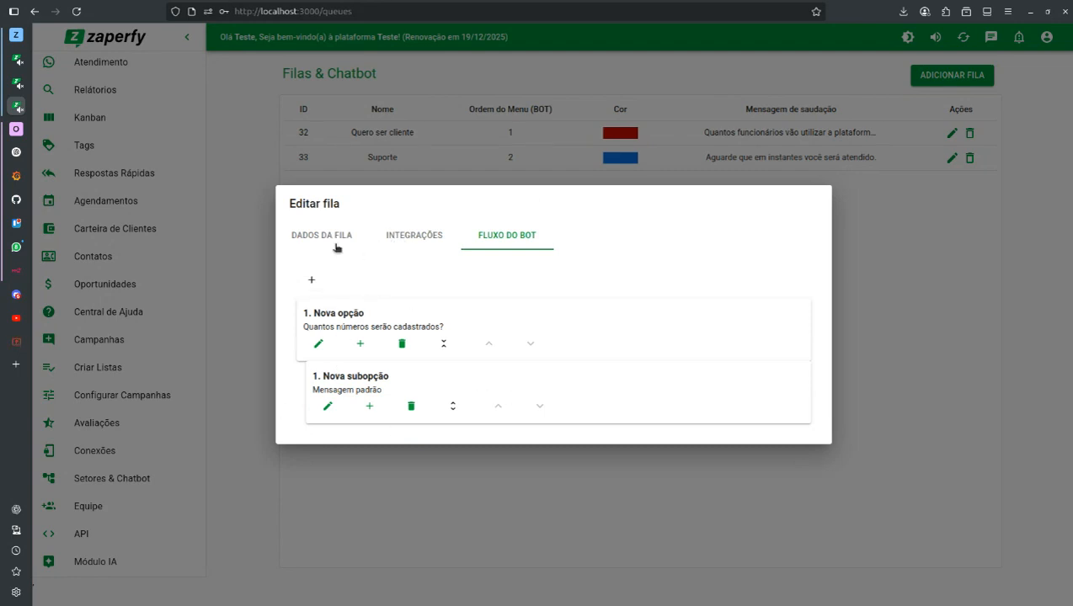
# Step: View the queue's integration settings, and close the queue editor without saving
pyautogui.click(406, 241)
pyautogui.click(321, 290)
pyautogui.click(741, 430)
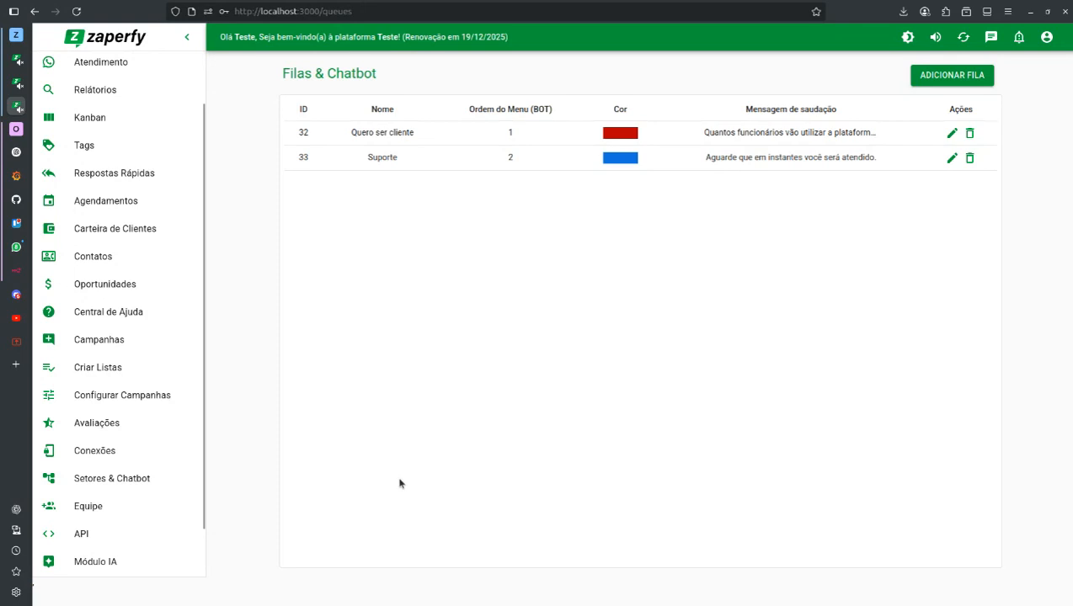
# Step: Start a new WhatsApp connection on the Conexões page and name it "Zap Teste 1"
pyautogui.click(124, 455)
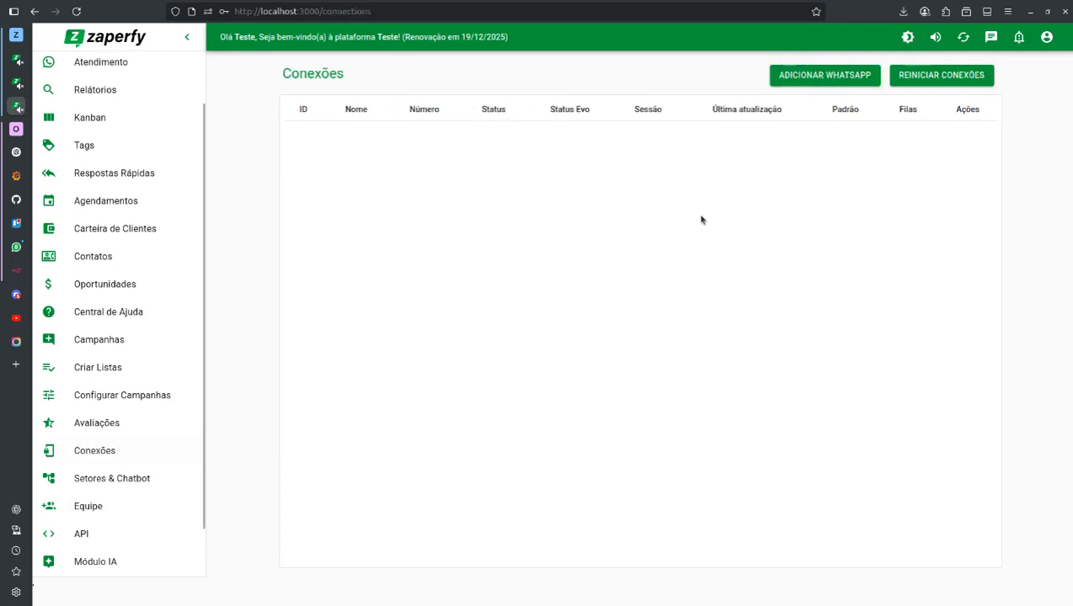
pyautogui.click(791, 75)
pyautogui.write('Zap Teste 1')
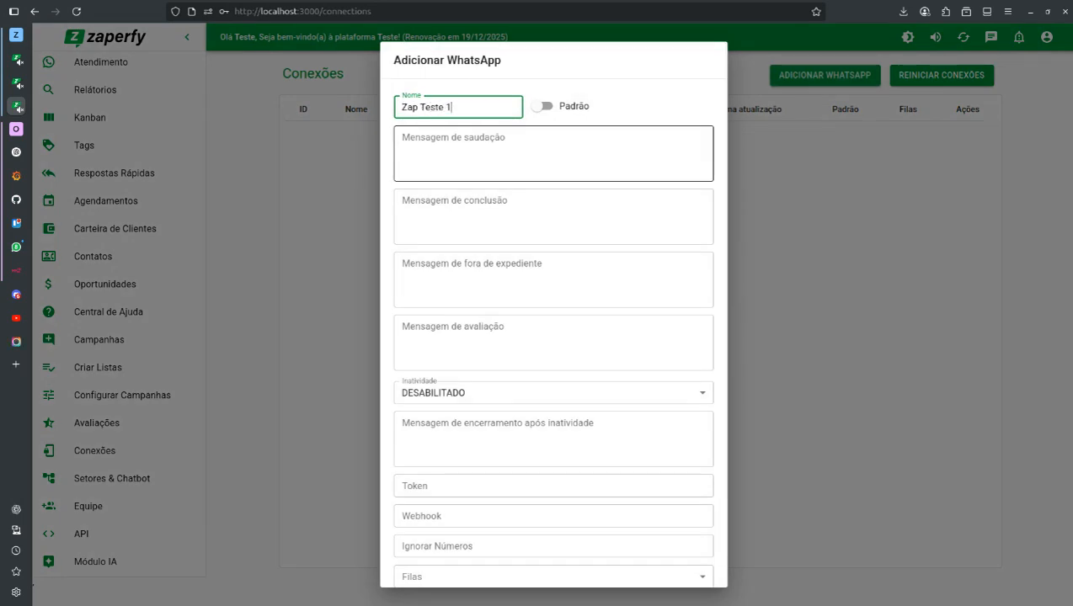
# Step: Enter the connection's greeting message "Seja bem-vindo(a), digite o núemro da opção que deseja receer atendimento:"
pyautogui.click(532, 147)
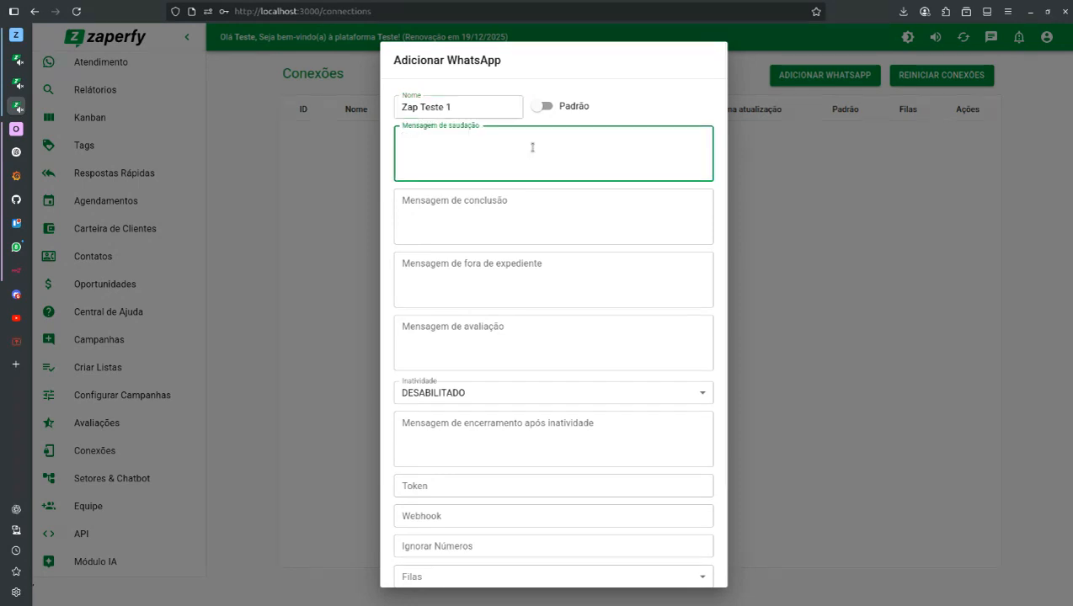
pyautogui.write('Seja bem-vindo(a), digite o núem')
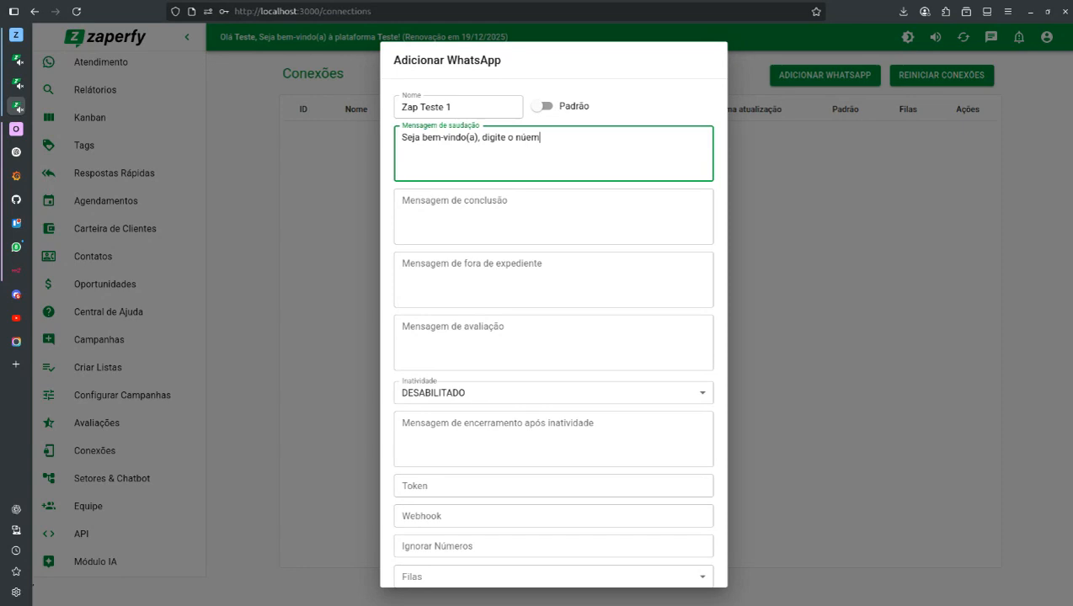
pyautogui.write('ro da opção que deseja receer atentiment')
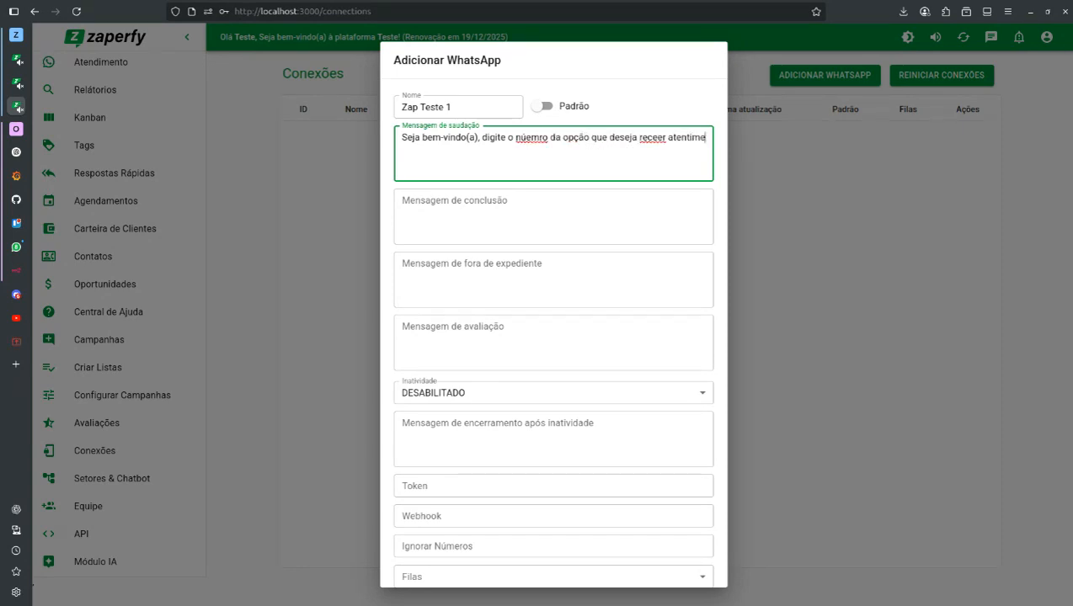
pyautogui.press('BackSpace')
pyautogui.press('BackSpace')
pyautogui.press('BackSpace')
pyautogui.press('BackSpace')
pyautogui.press('BackSpace')
pyautogui.write('dimento:')
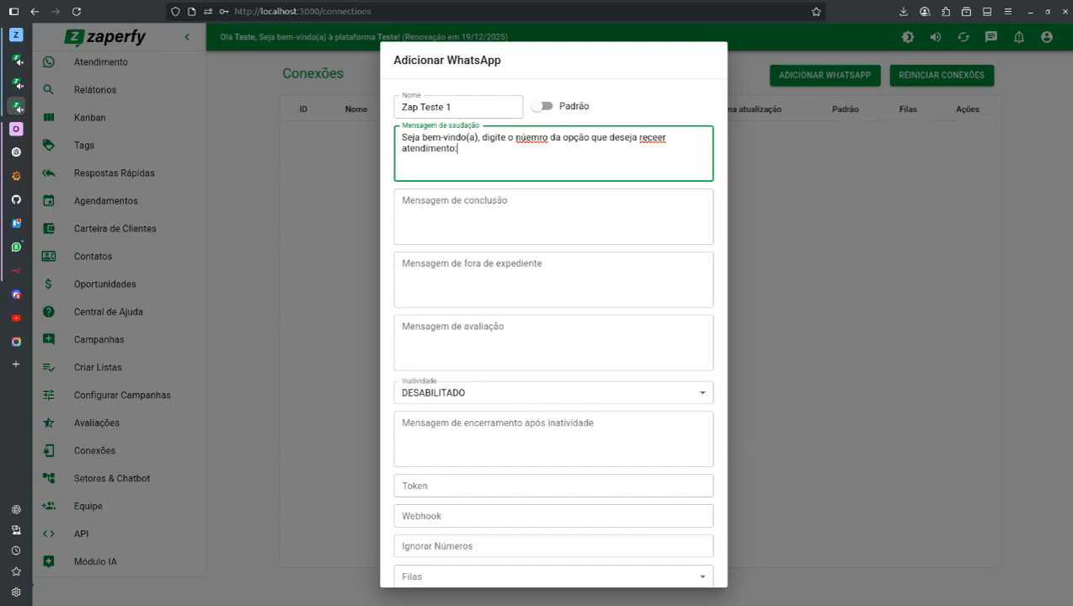
# Step: Correct the two misspelled words in the greeting message to "número" and "receber"
pyautogui.click(530, 137)
pyautogui.press('BackSpace')
pyautogui.press('BackSpace')
pyautogui.press('Delete')
pyautogui.press('Delete')
pyautogui.write('mero')
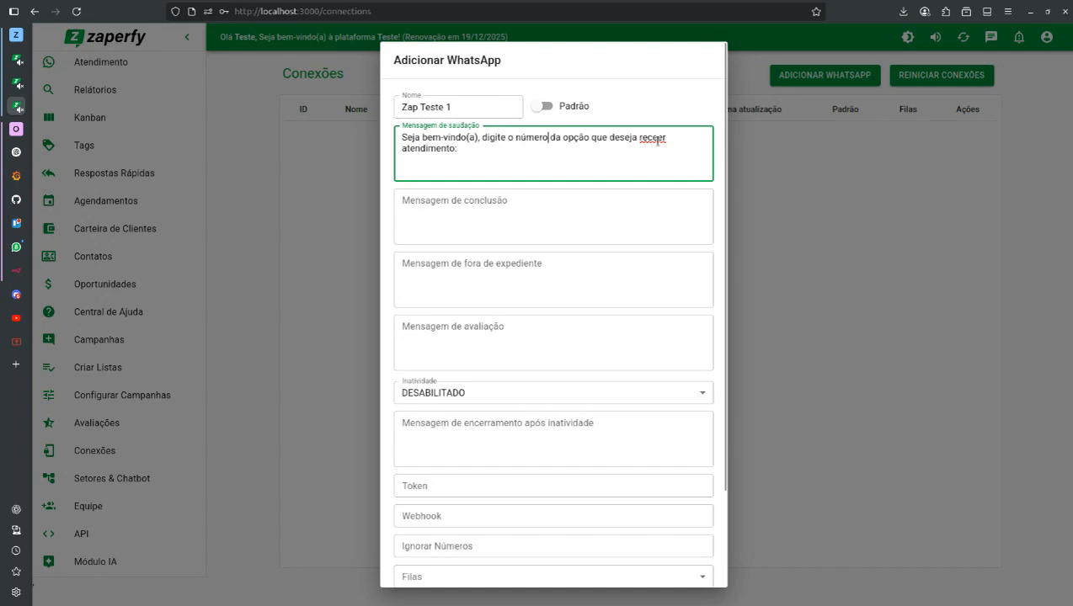
pyautogui.write('b')
pyautogui.click(550, 154)
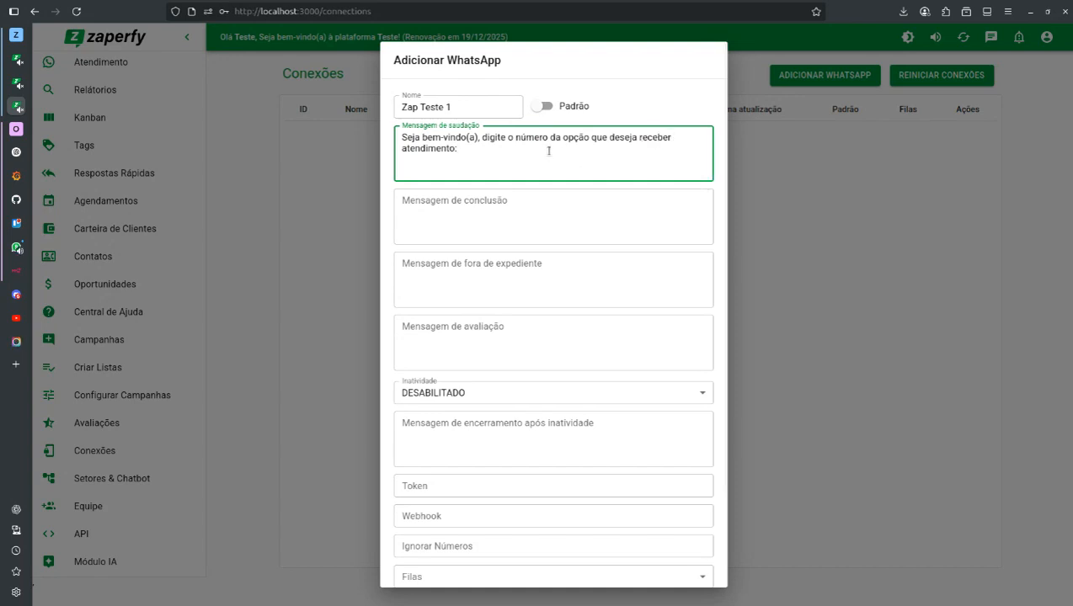
# Step: Assign the "Quero ser cliente" and "Suporte" queues to the new WhatsApp connection
pyautogui.scroll(-2, 483, 139)
pyautogui.scroll(2, 482, 121)
pyautogui.moveTo(497, 152); pyautogui.dragTo(406, 136)
pyautogui.scroll(-2, 459, 168)
pyautogui.click(446, 468)
pyautogui.click(448, 495)
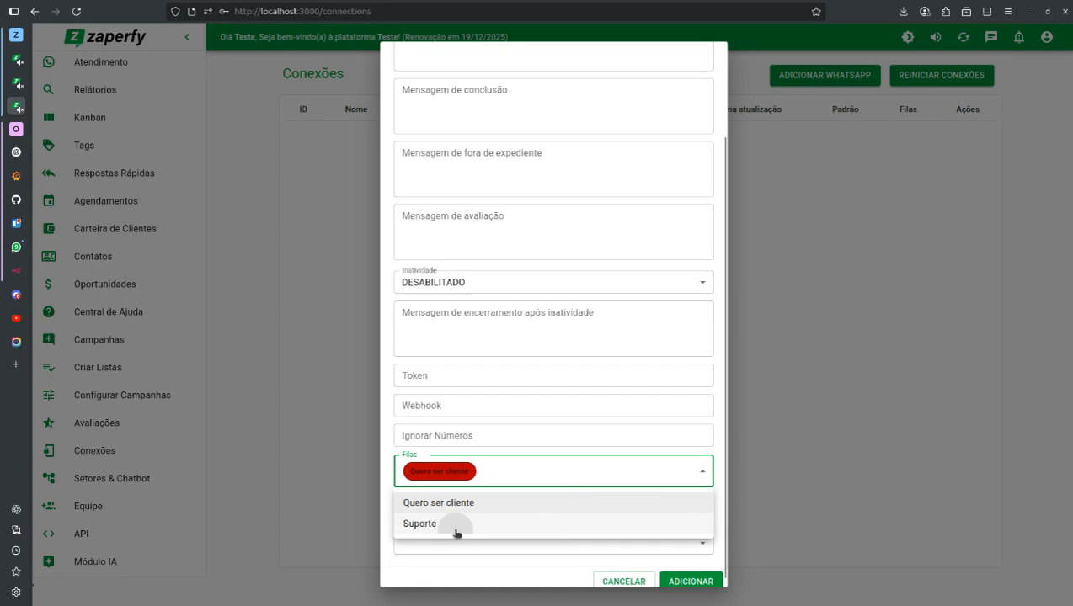
pyautogui.click(455, 524)
pyautogui.click(721, 437)
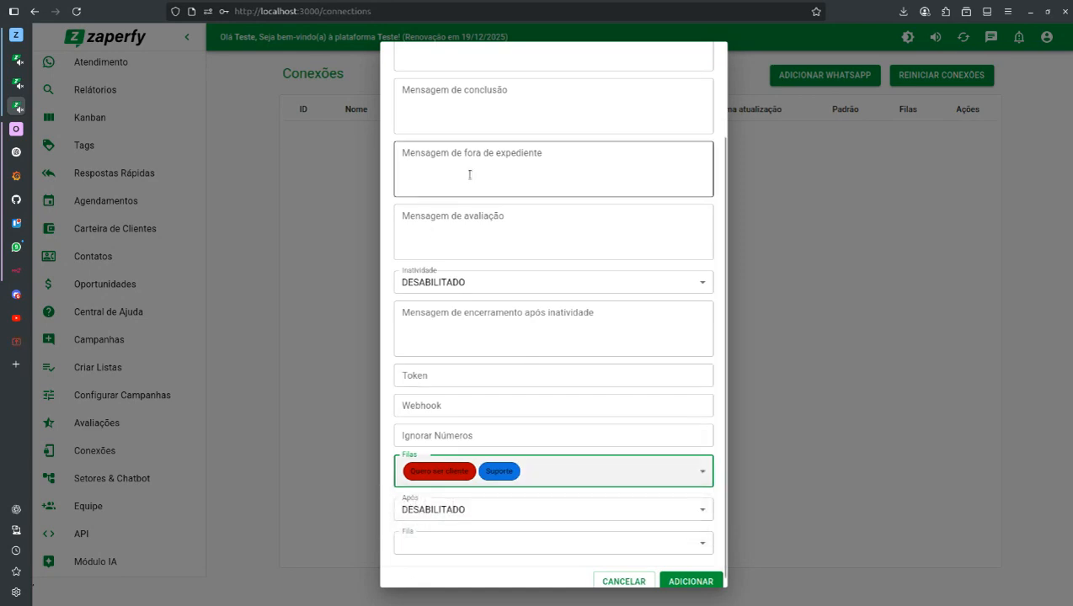
# Step: Review the connection form's greeting, assigned queues and completion message field
pyautogui.scroll(2, 459, 160)
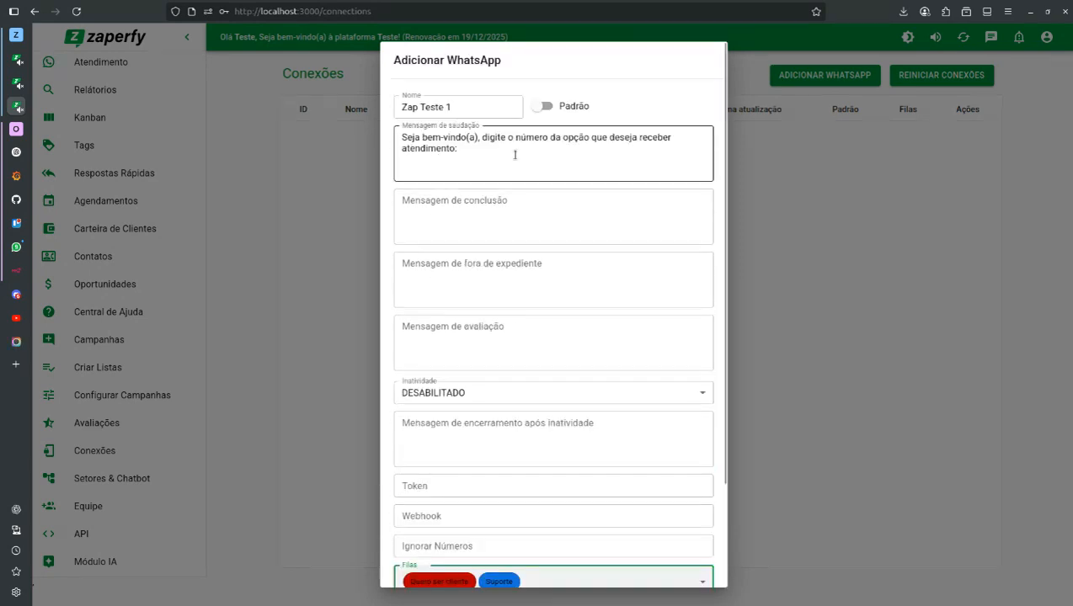
pyautogui.scroll(-2, 459, 421)
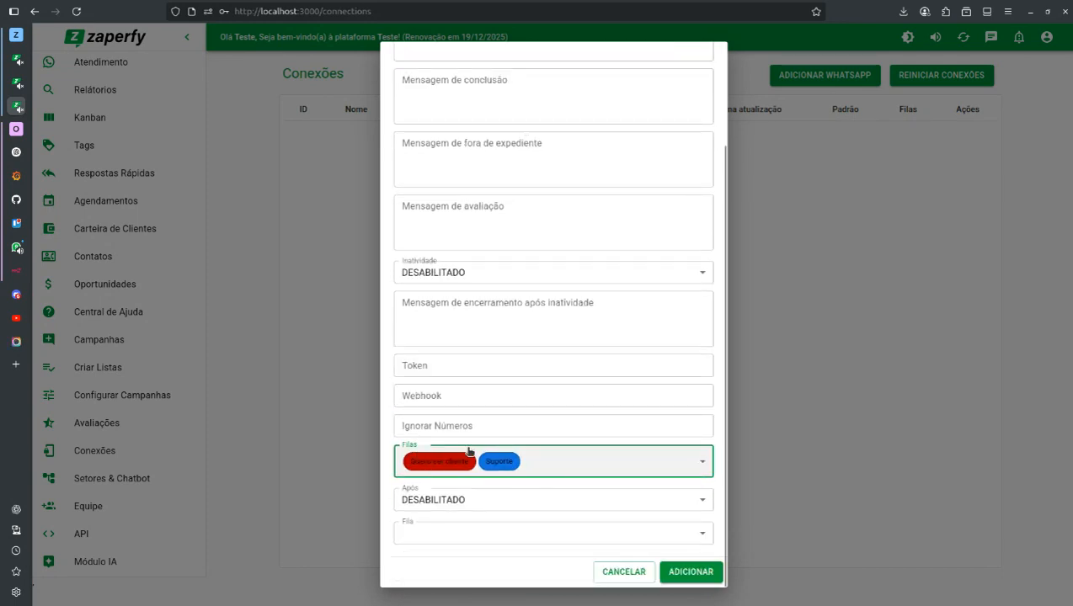
pyautogui.scroll(2, 471, 396)
pyautogui.click(519, 201)
pyautogui.scroll(-3, 570, 236)
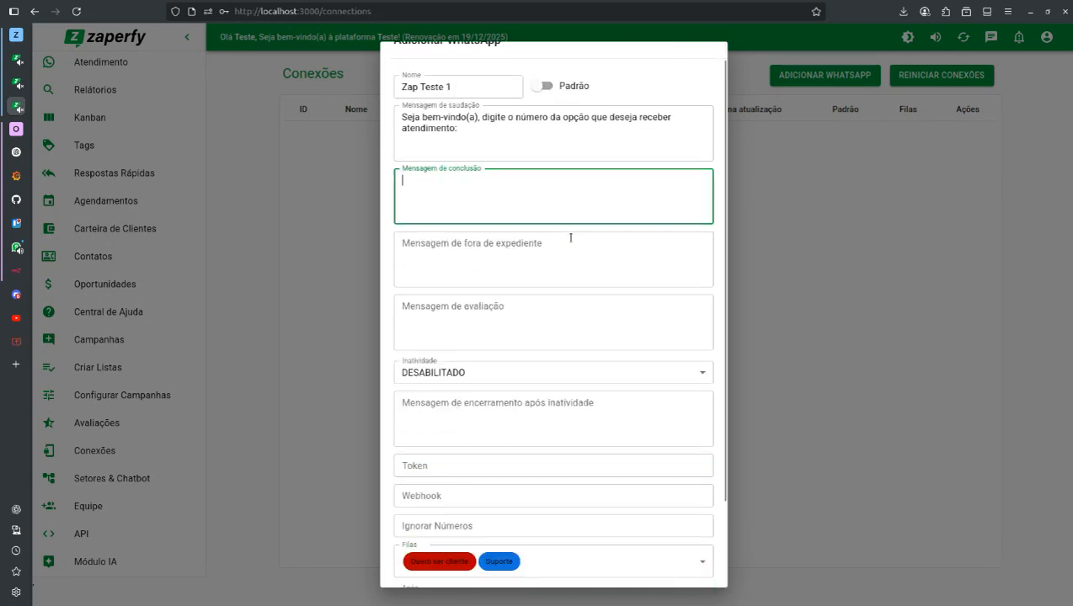
# Step: Enter "Agradecemos o seu contato." as the connection's completion message
pyautogui.scroll(3, 571, 237)
pyautogui.write('Agard')
pyautogui.press('BackSpace')
pyautogui.press('BackSpace')
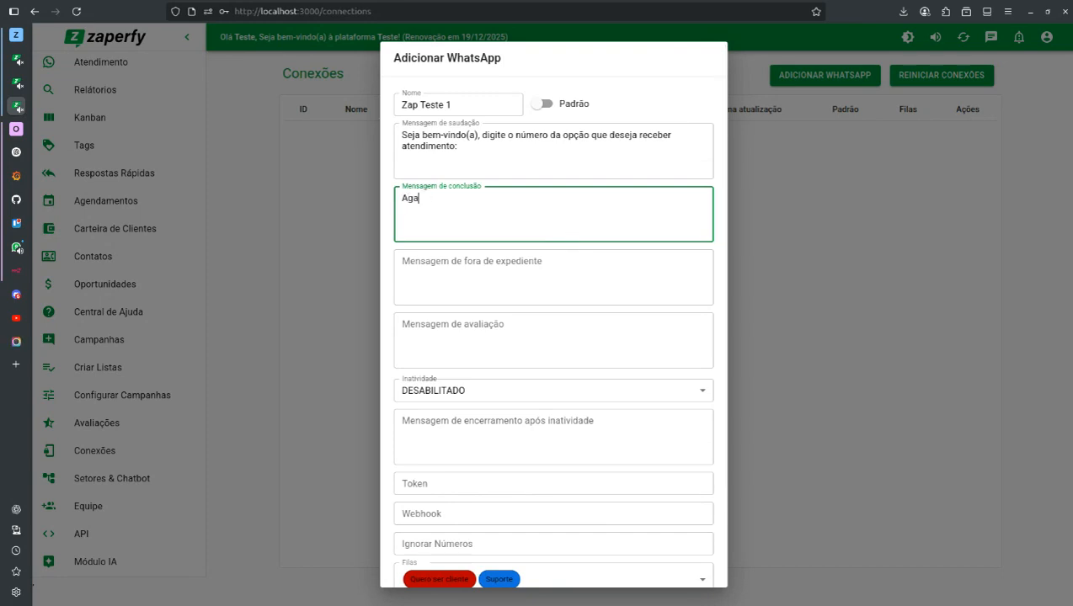
pyautogui.write('ard')
pyautogui.press('BackSpace')
pyautogui.press('BackSpace')
pyautogui.press('BackSpace')
pyautogui.press('BackSpace')
pyautogui.press('BackSpace')
pyautogui.press('BackSpace')
pyautogui.write('radecemos o seu contato.')
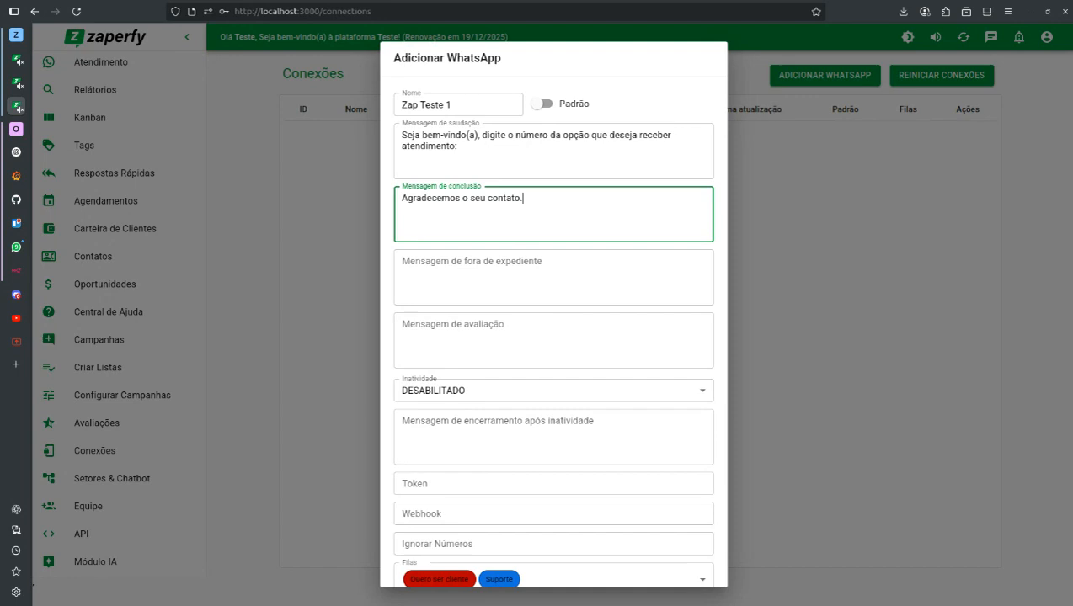
# Step: Examine the connection's out-of-hours, rating and inactivity fields, the available inactivity times, and the token, webhook and ignored-numbers fields
pyautogui.click(628, 288)
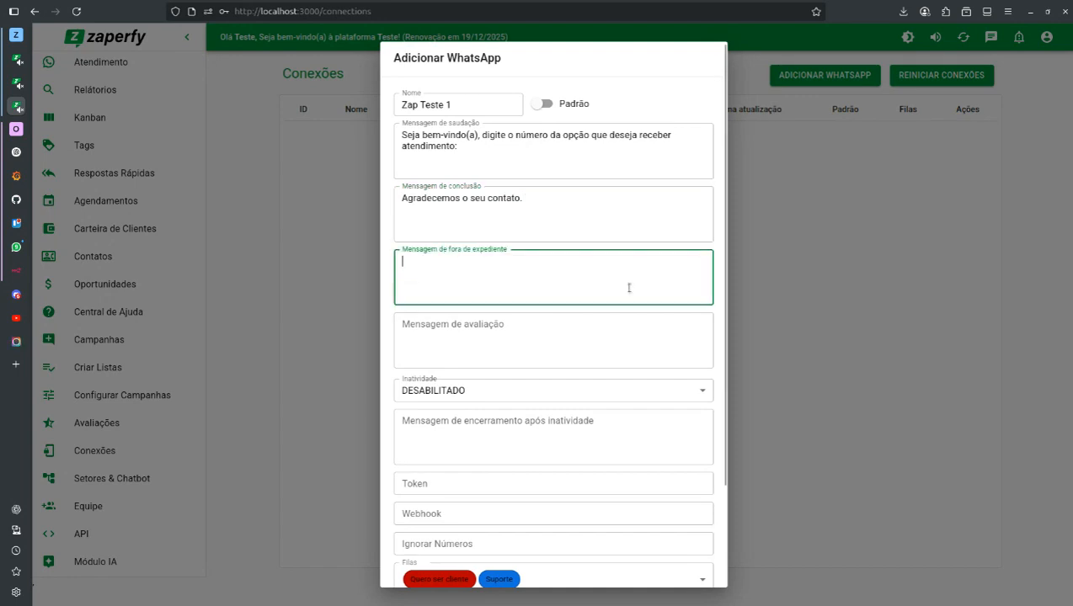
pyautogui.scroll(-1, 629, 288)
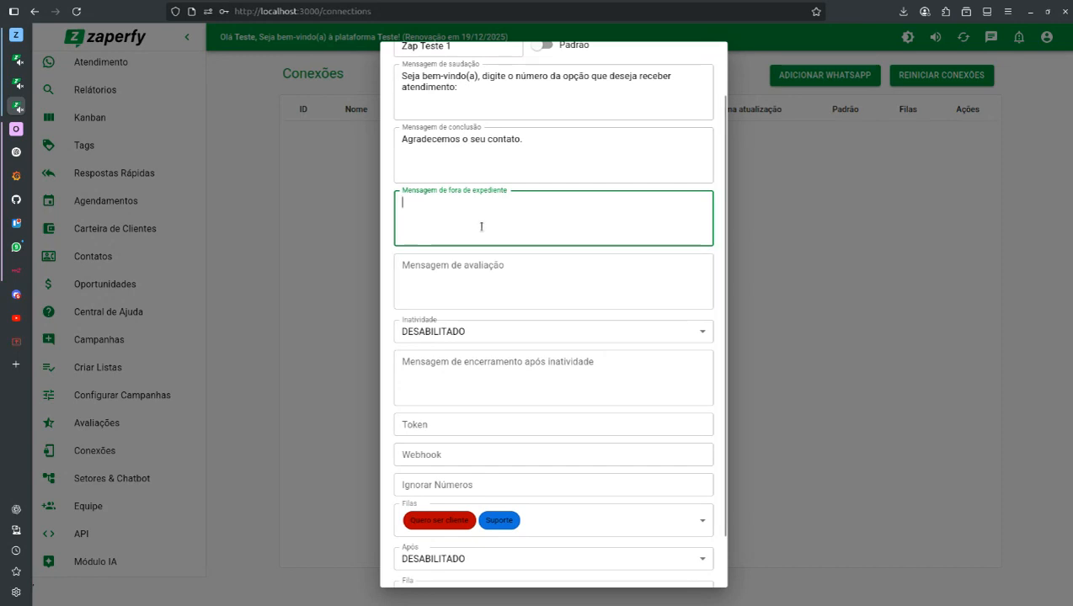
pyautogui.click(499, 266)
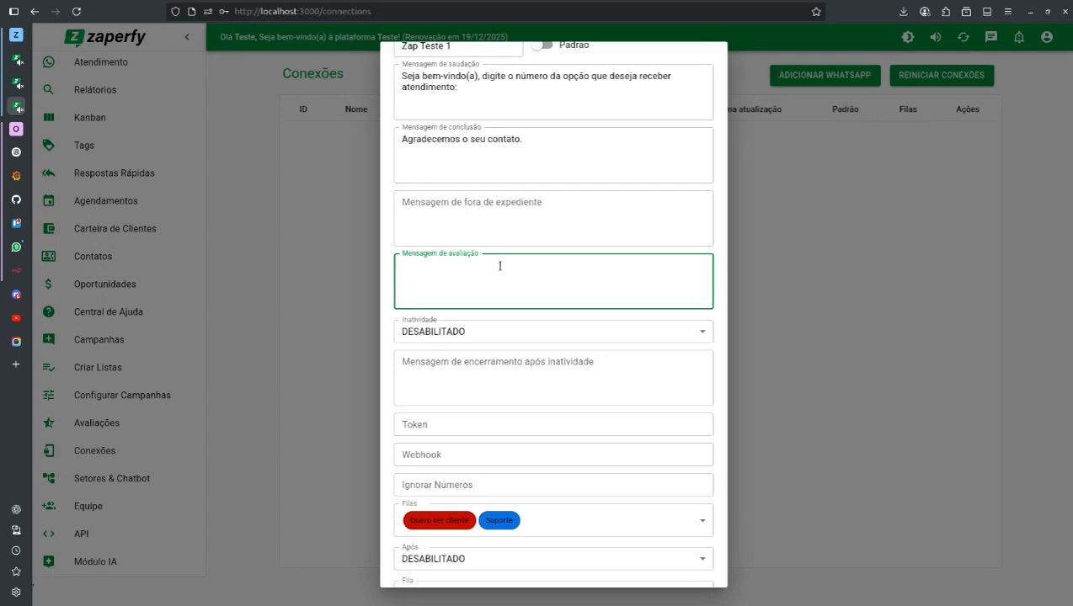
pyautogui.scroll(-1, 499, 266)
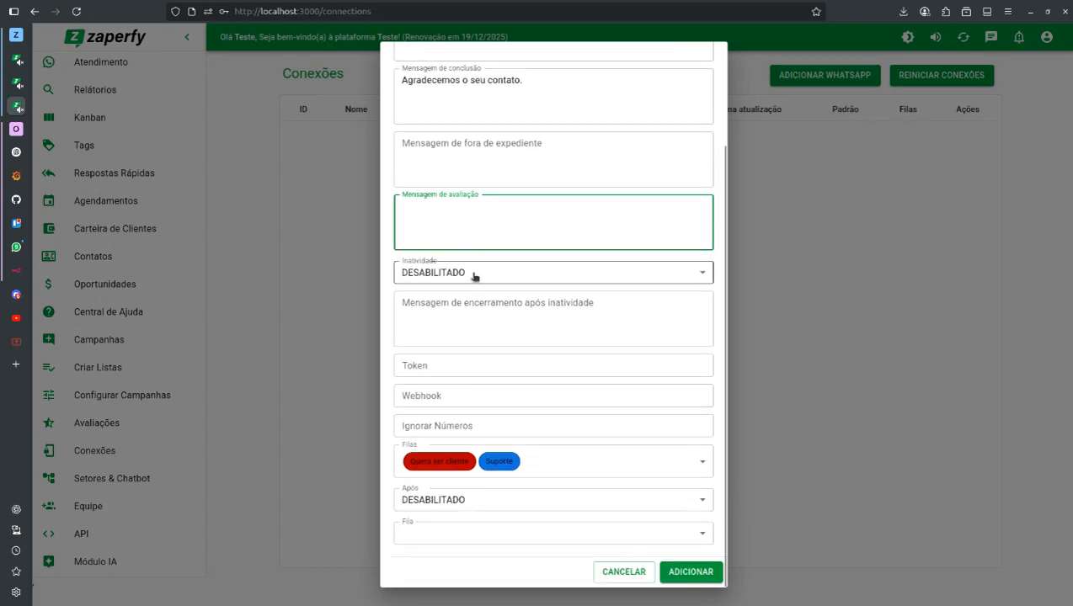
pyautogui.click(473, 276)
pyautogui.click(477, 89)
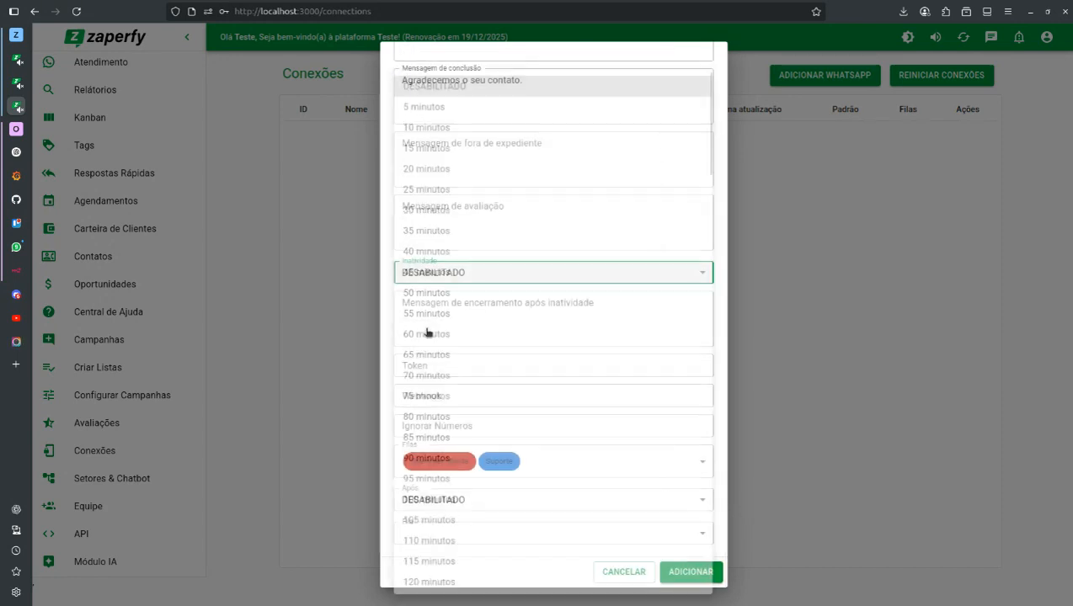
pyautogui.click(474, 269)
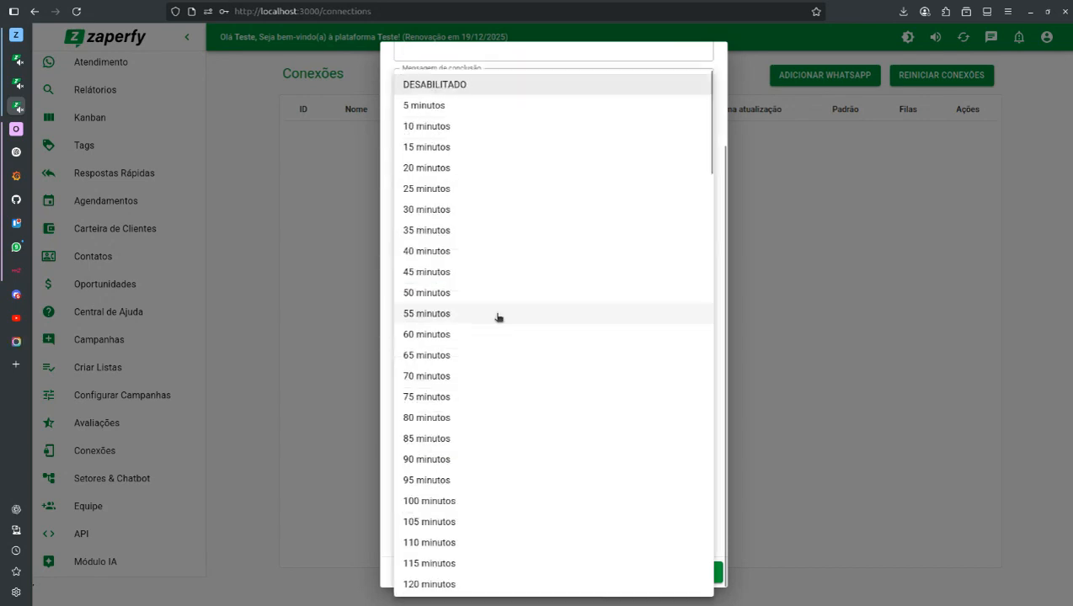
pyautogui.click(718, 193)
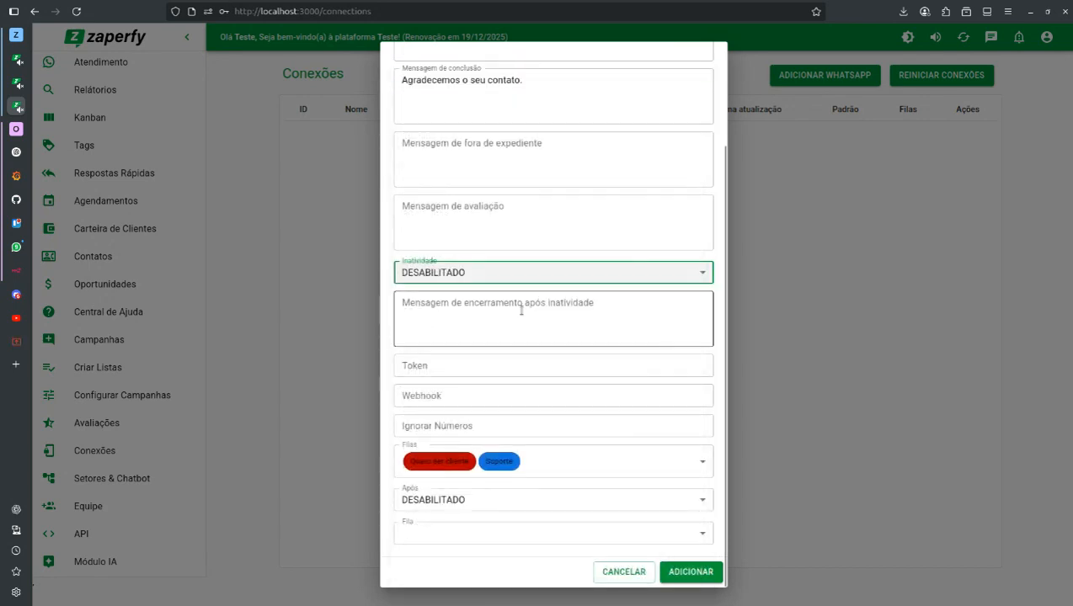
pyautogui.click(501, 310)
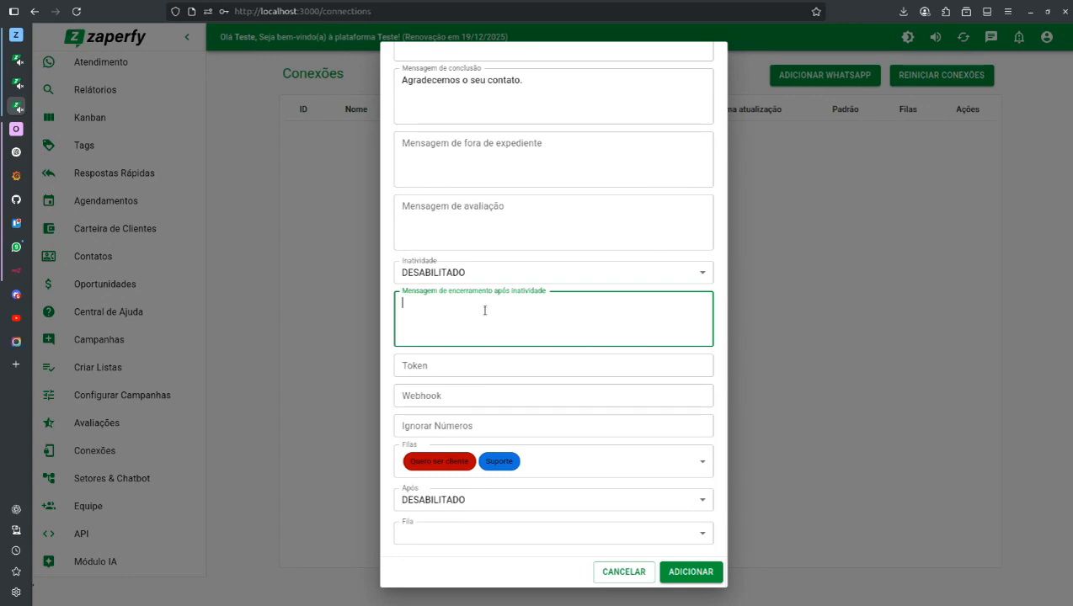
pyautogui.click(484, 369)
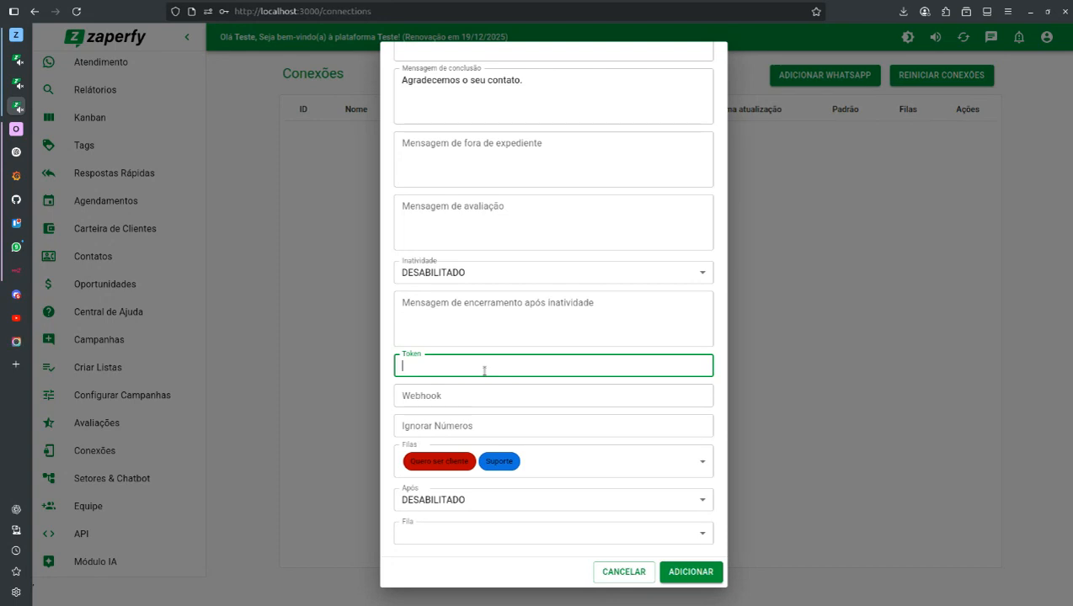
pyautogui.click(399, 401)
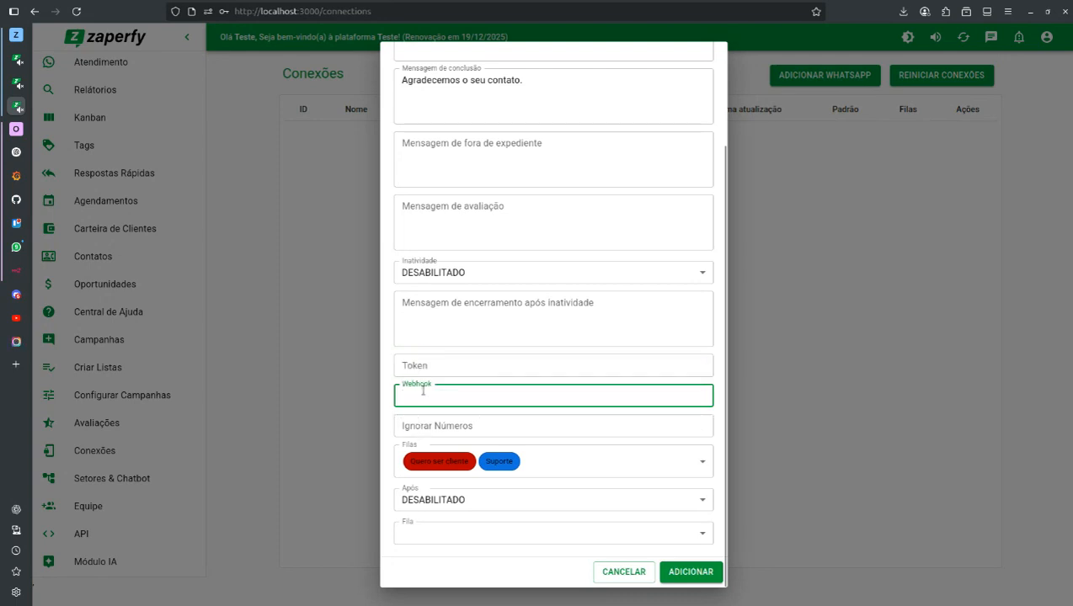
pyautogui.click(443, 435)
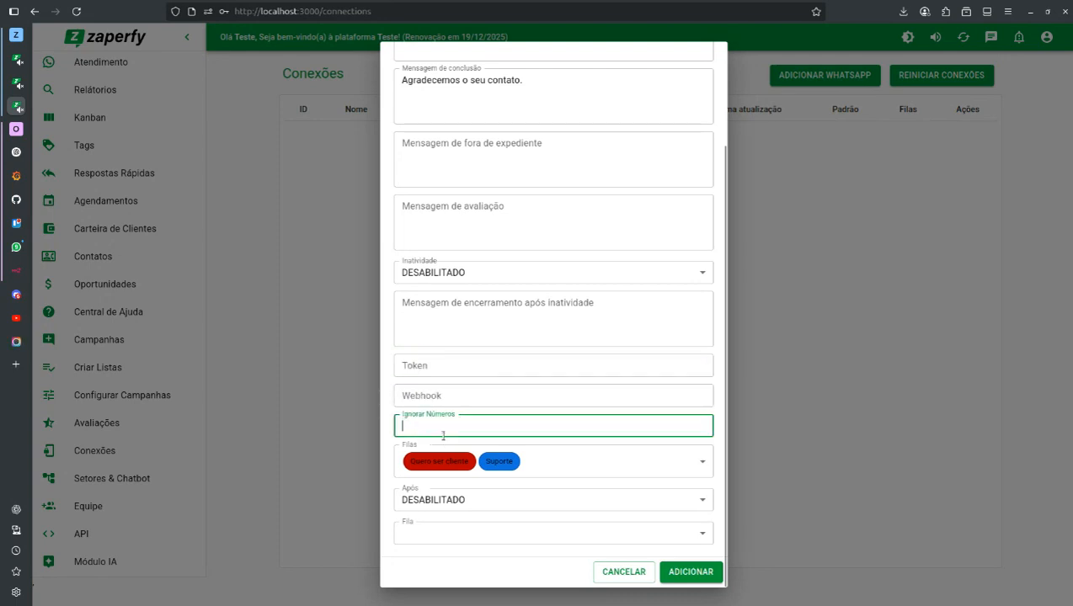
# Step: Set the connection's automatic redirect to the "Quero ser cliente" queue after 4 minutes and add the connection
pyautogui.click(448, 502)
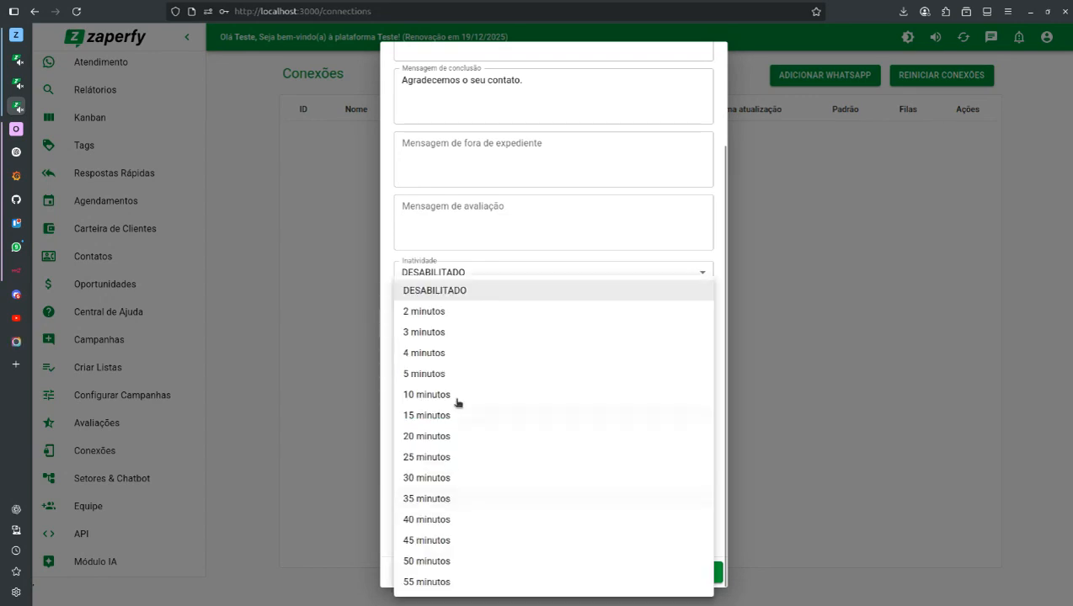
pyautogui.click(455, 350)
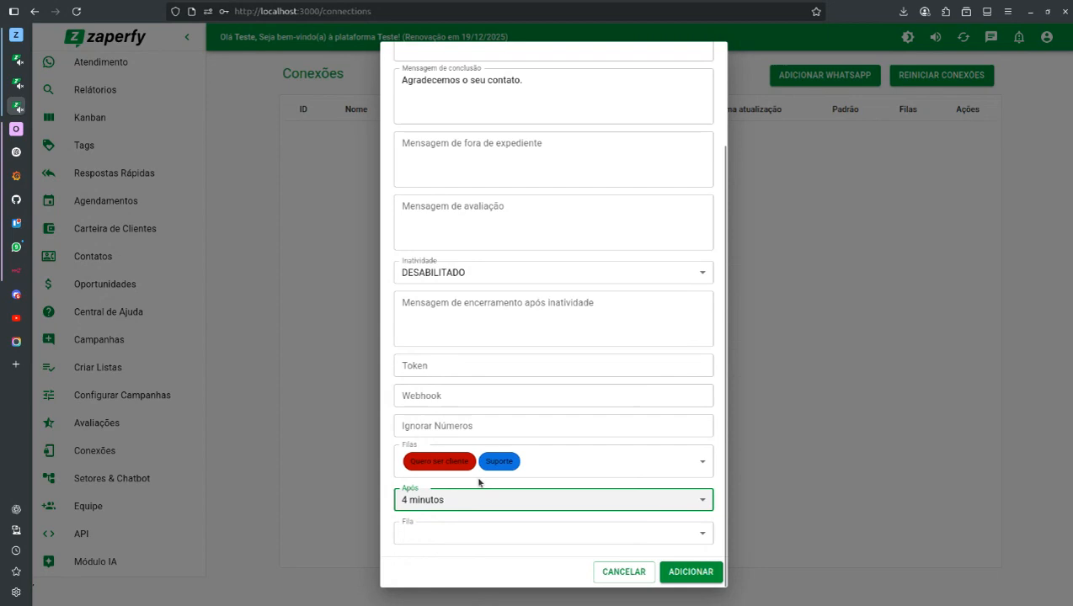
pyautogui.click(468, 539)
pyautogui.click(473, 534)
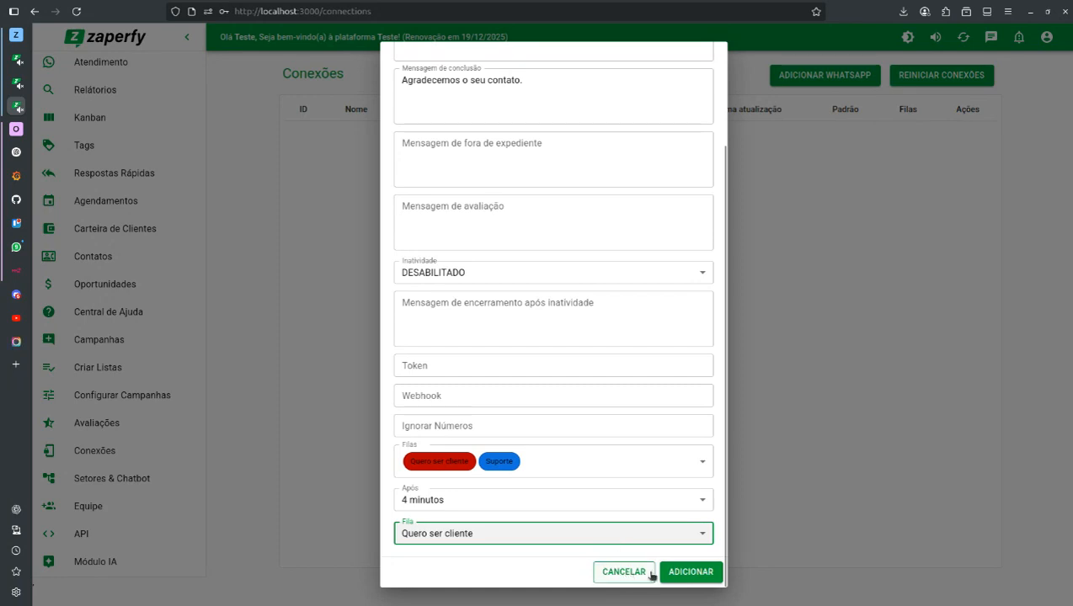
pyautogui.scroll(3, 665, 542)
pyautogui.scroll(-3, 665, 541)
pyautogui.click(697, 575)
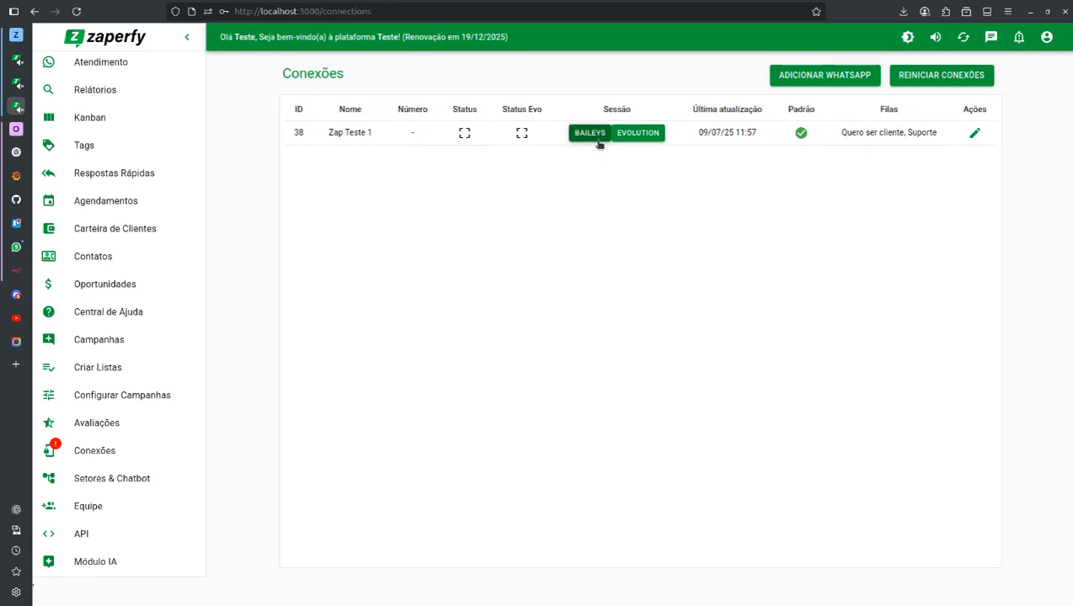
# Step: View the session QR codes of the "Zap Teste 1" connection for both Baileys and Evolution, closing each one
pyautogui.click(590, 135)
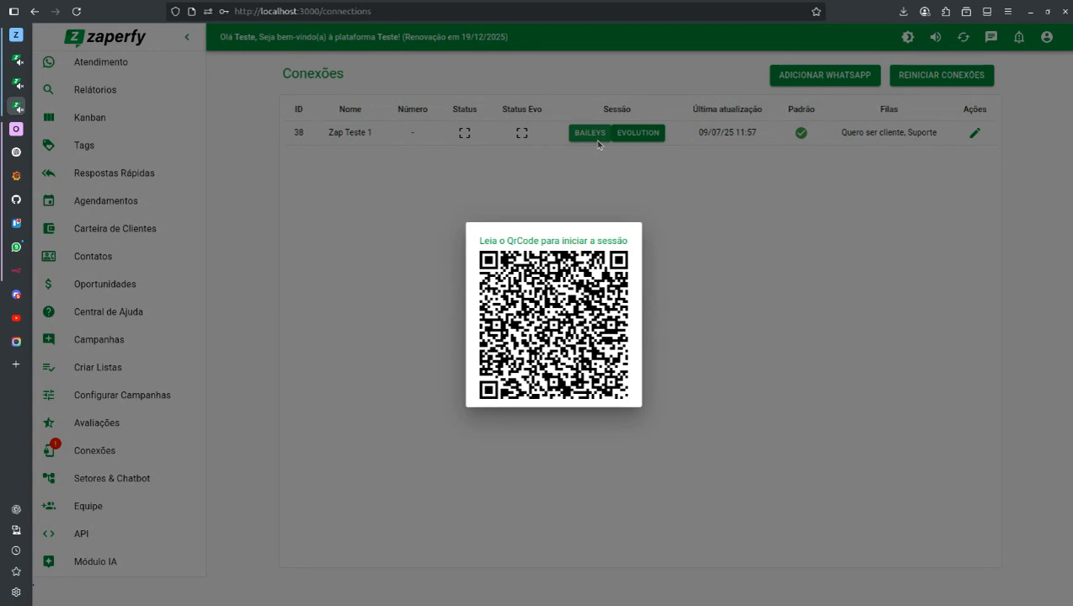
pyautogui.click(680, 208)
pyautogui.click(638, 134)
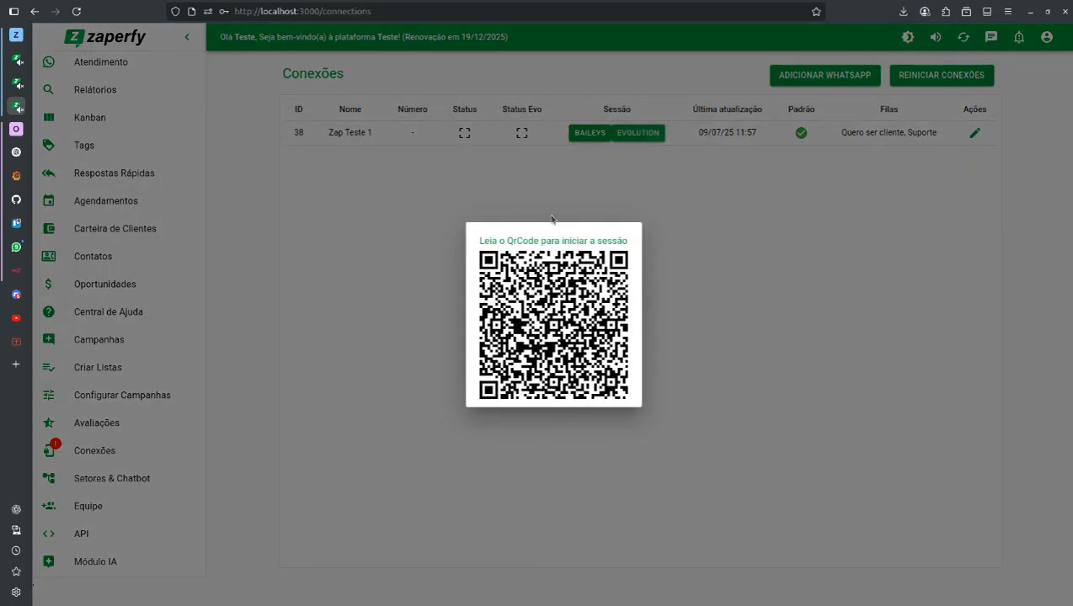
pyautogui.click(706, 314)
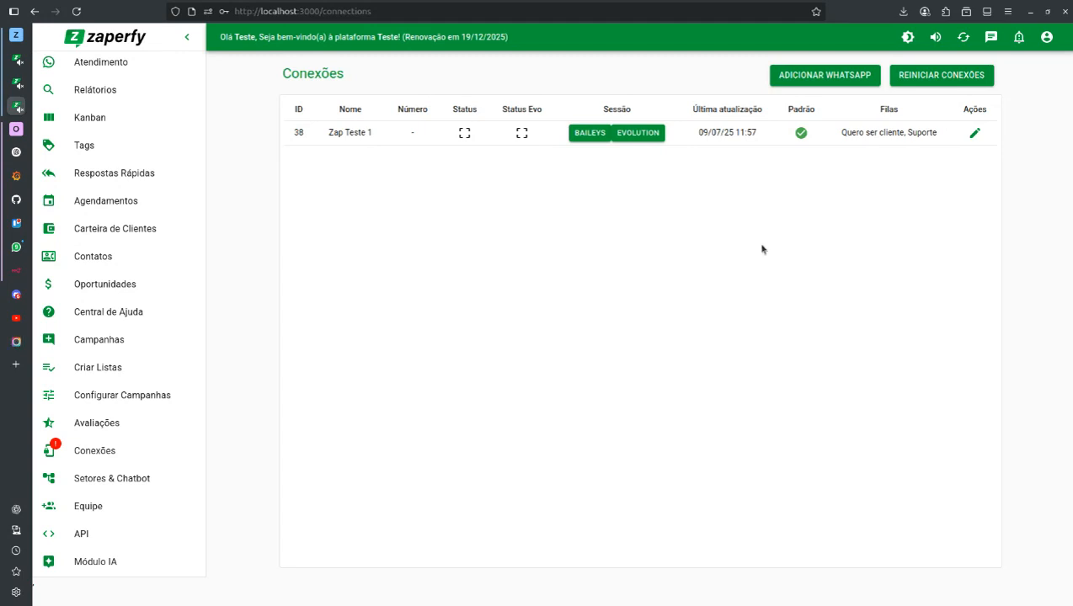
# Step: Open the existing team user for editing and assign the "Quero ser cliente" and "Suporte" queues
pyautogui.click(154, 510)
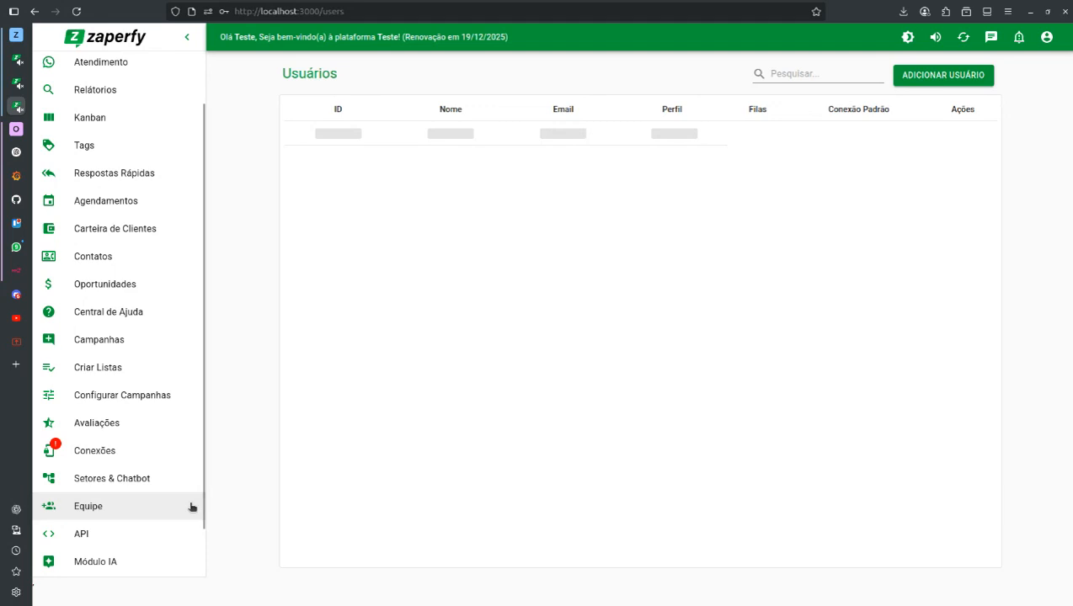
pyautogui.click(941, 134)
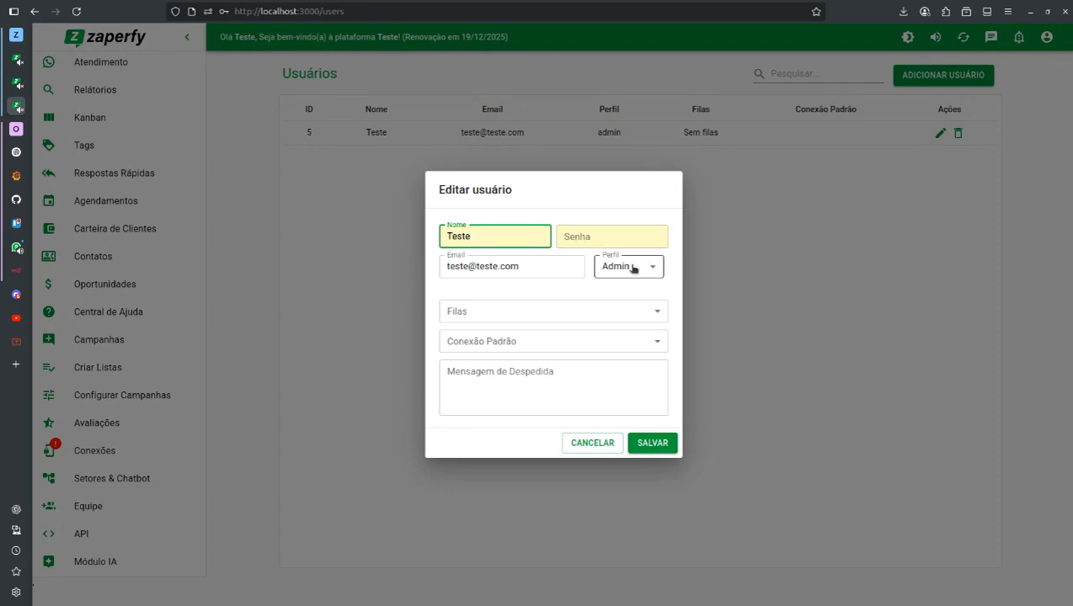
pyautogui.click(532, 311)
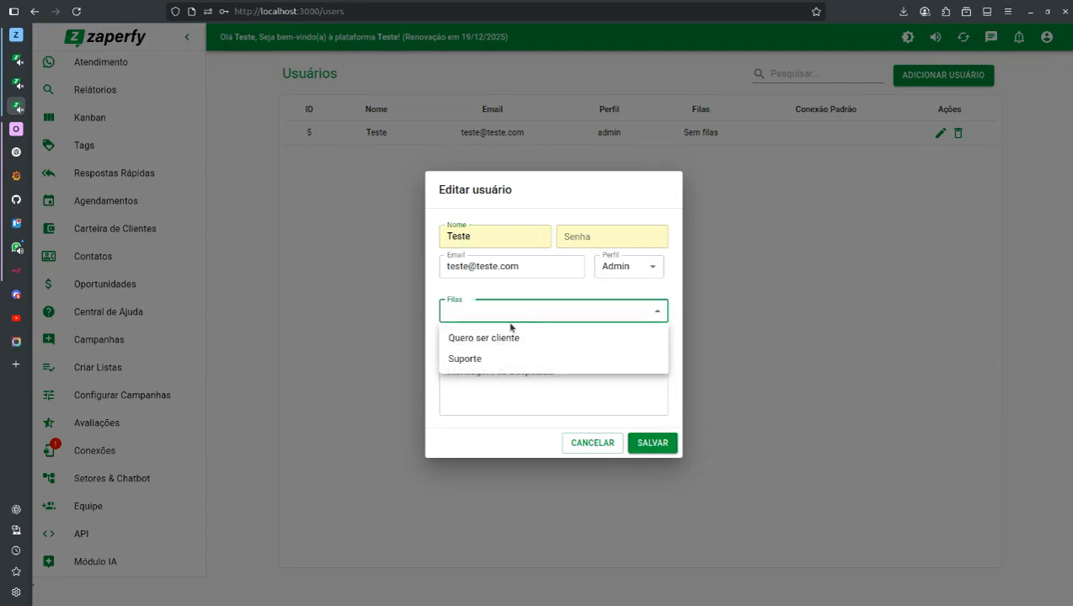
pyautogui.click(505, 338)
pyautogui.click(505, 364)
# Step: Enter "Agradecemos o seu contato!" as the user's farewell message
pyautogui.click(530, 387)
pyautogui.write('Agradecemos ')
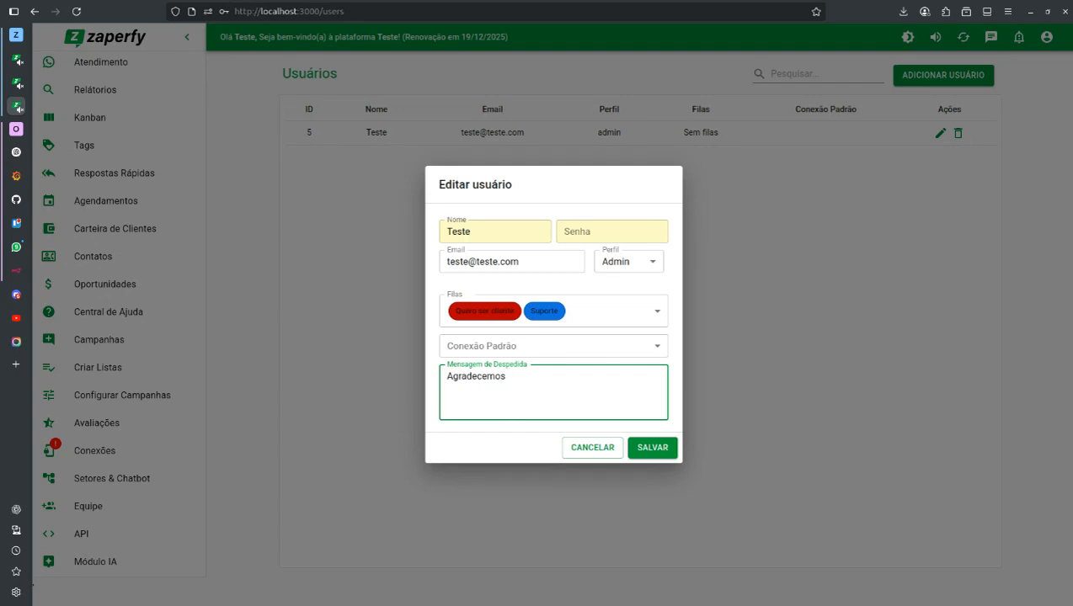
pyautogui.write('o seu contato!')
# Step: Set the user's profile to Supervisor and the default connection to "Zap Teste 1"
pyautogui.click(571, 345)
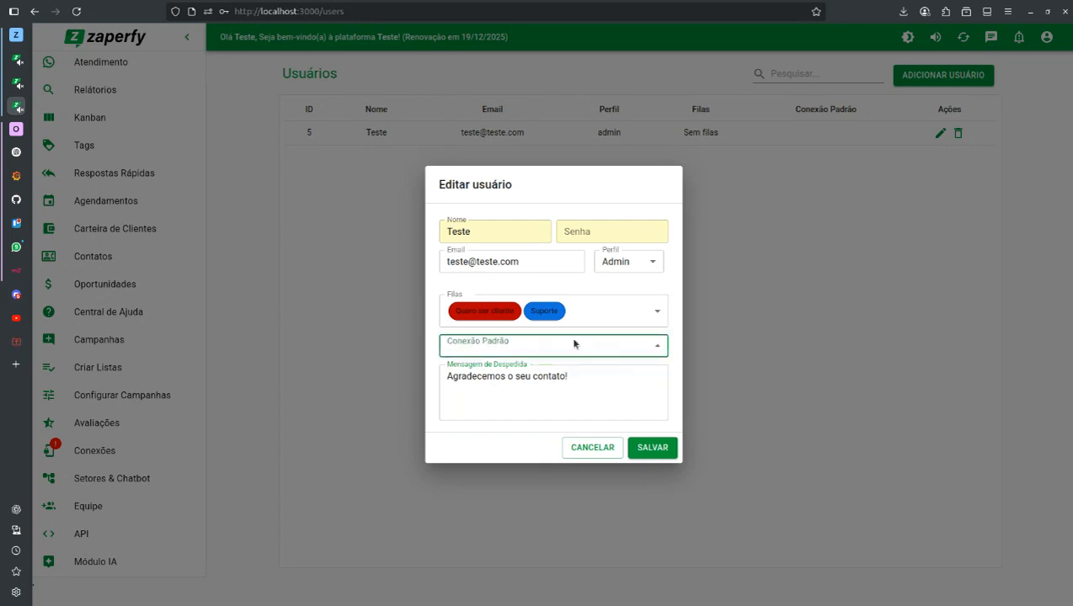
pyautogui.click(642, 345)
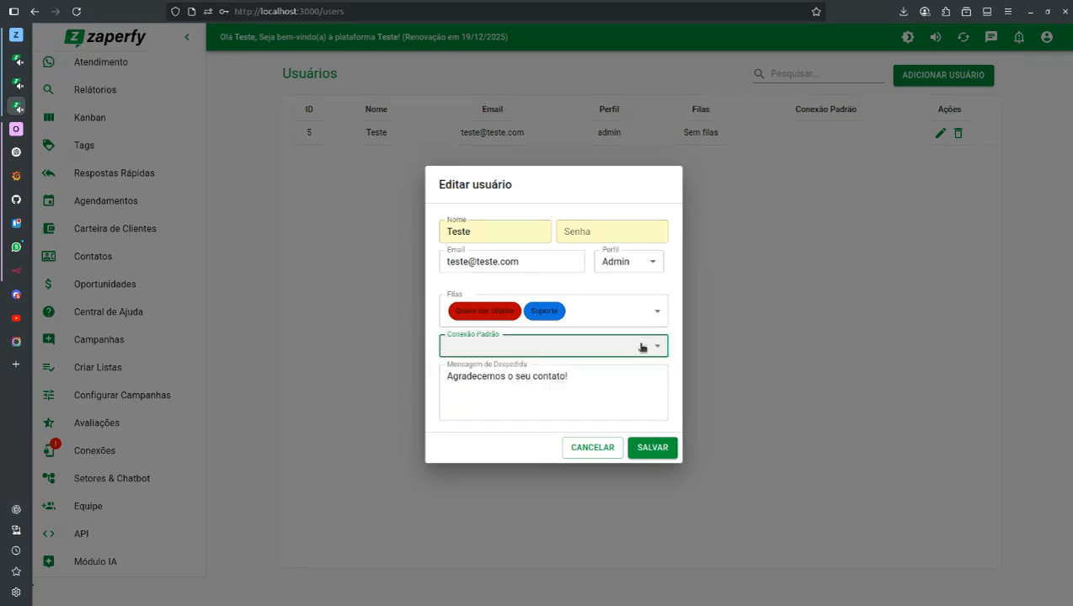
pyautogui.click(635, 262)
pyautogui.click(644, 304)
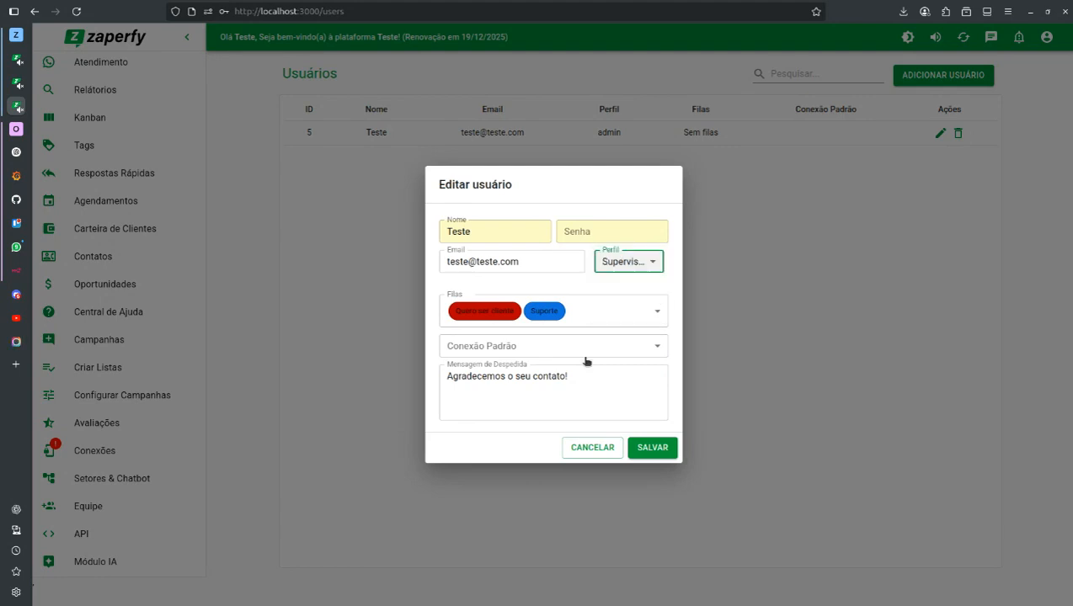
pyautogui.click(583, 352)
pyautogui.click(568, 369)
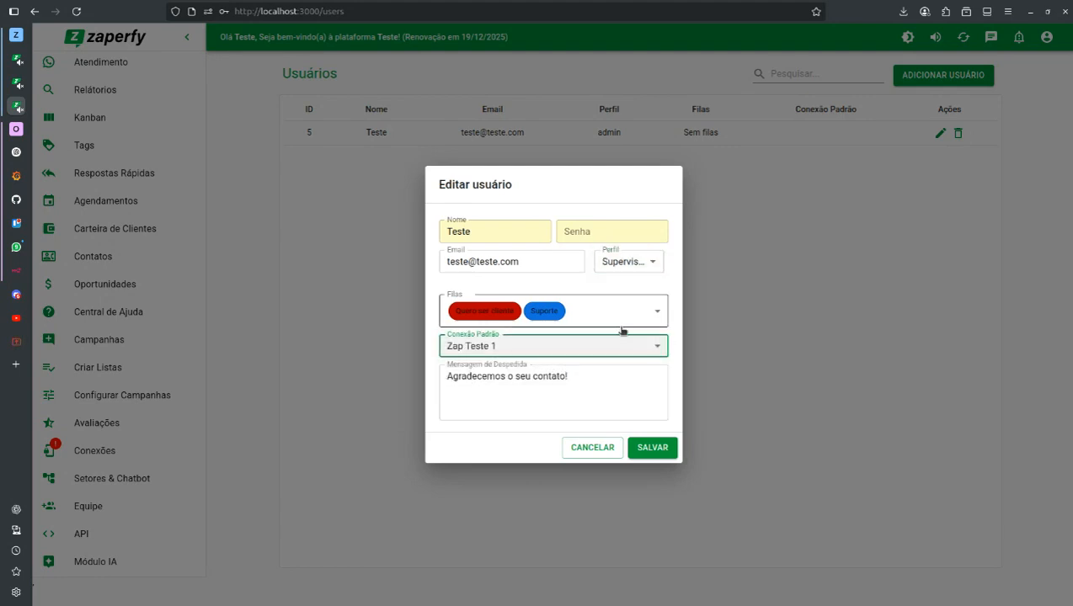
# Step: Set the user's profile back to Admin and discard the edits to the user
pyautogui.click(640, 268)
pyautogui.click(645, 220)
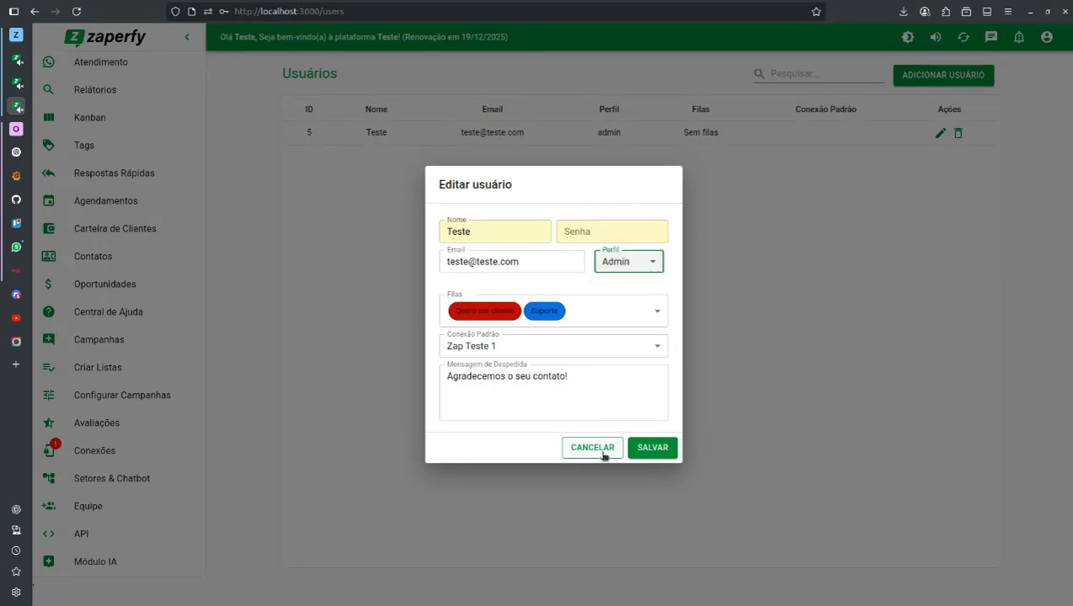
pyautogui.click(579, 447)
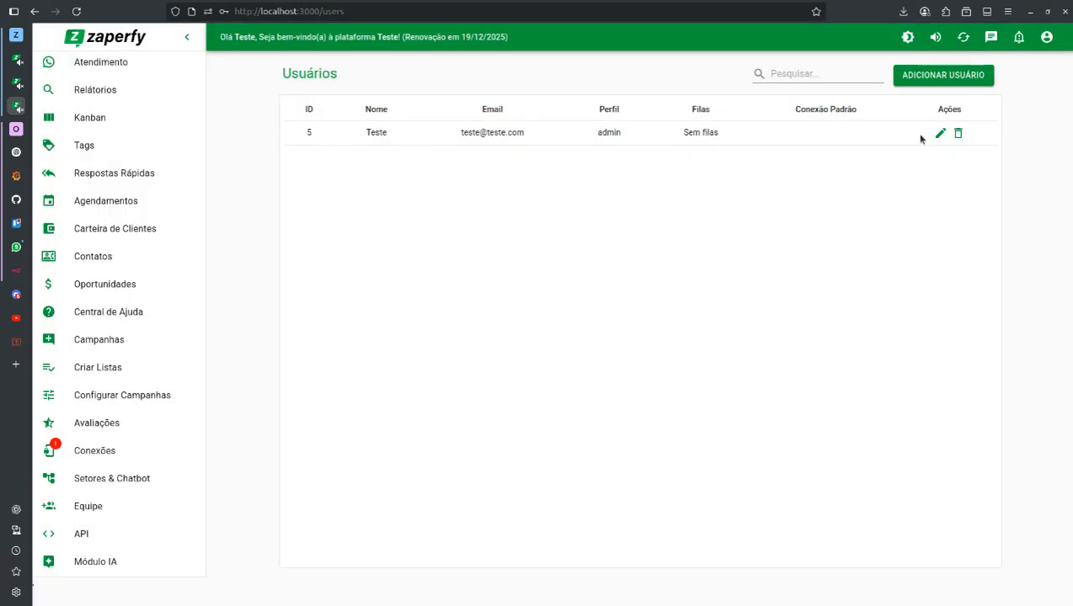
# Step: View the form for adding a new team user and close it without creating one
pyautogui.click(925, 75)
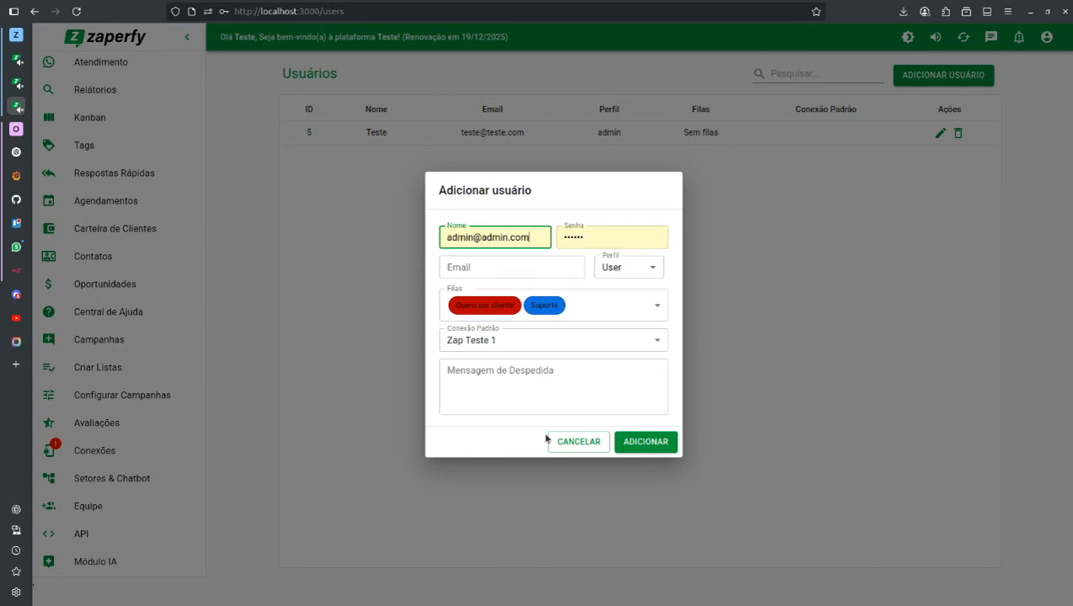
pyautogui.click(574, 442)
# Step: In the platform settings, set the business-hours management (Gerenciamento de Expediente) to "Gerenciamento Por Fila"
pyautogui.scroll(-2, 184, 469)
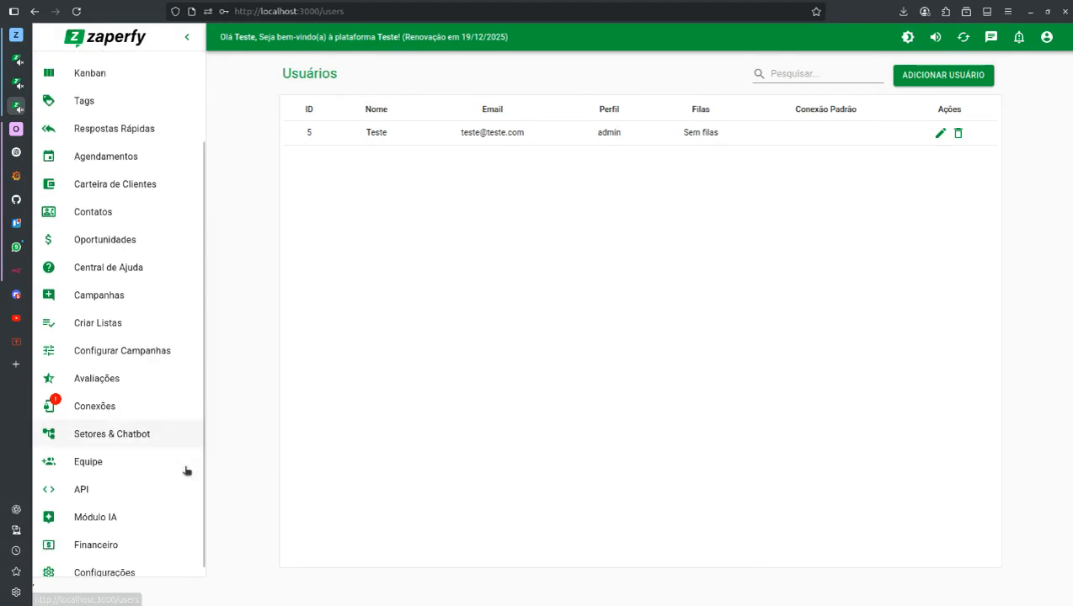
pyautogui.click(141, 563)
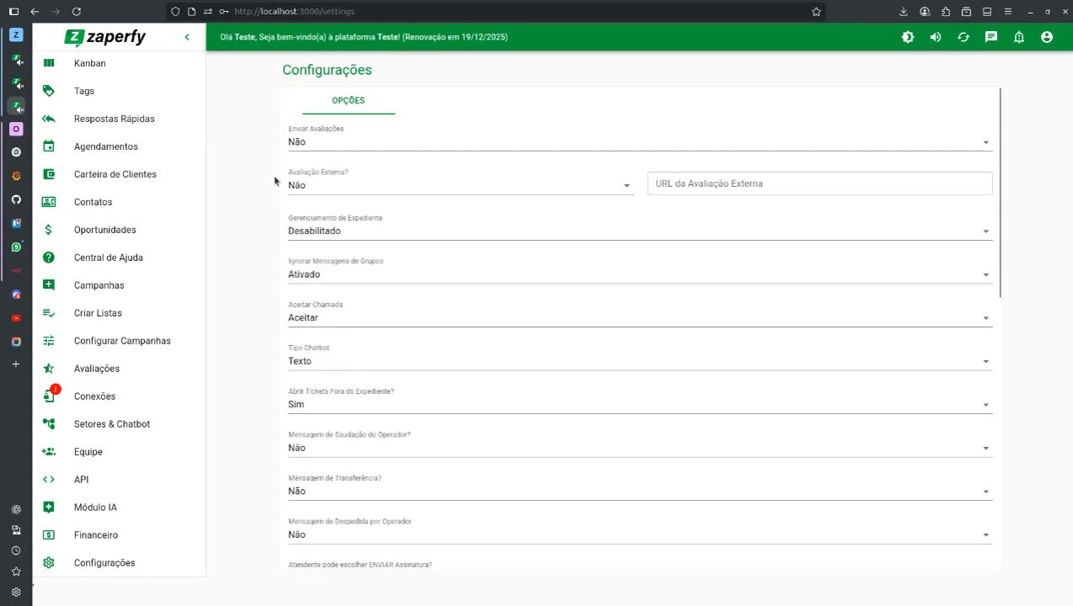
pyautogui.click(376, 239)
pyautogui.click(361, 252)
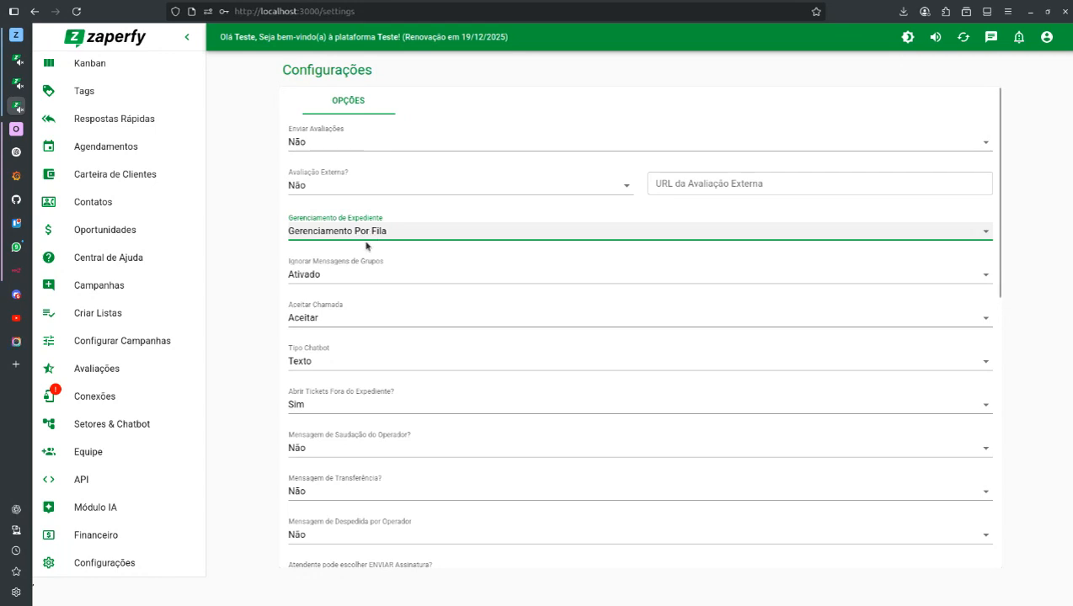
pyautogui.scroll(-1, 371, 234)
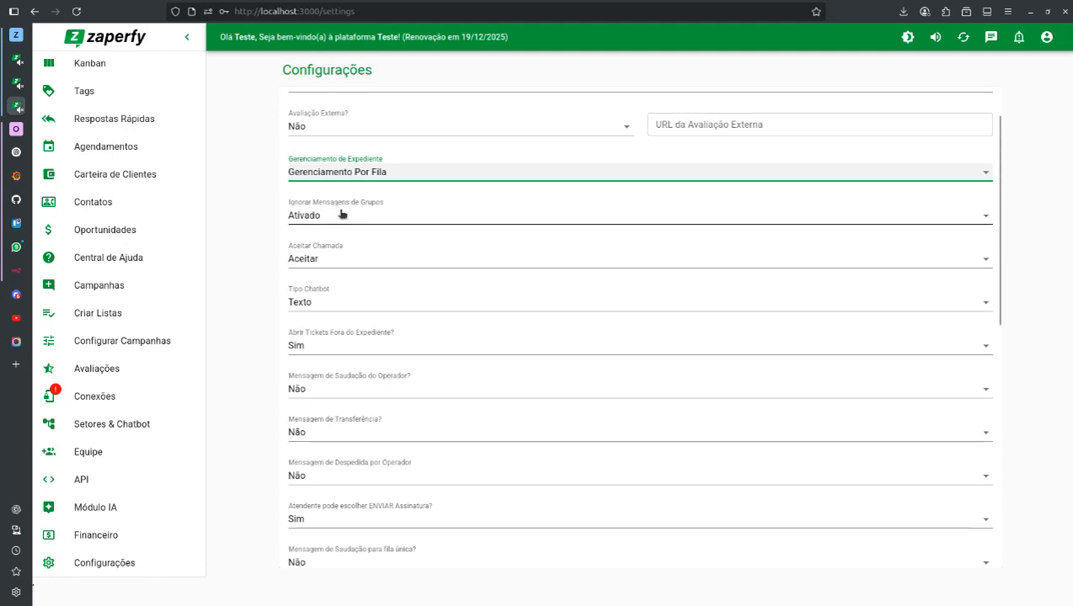
# Step: Check the available chatbot types (Tipo Chatbot) in the platform settings and keep "Texto" selected
pyautogui.scroll(-1, 320, 223)
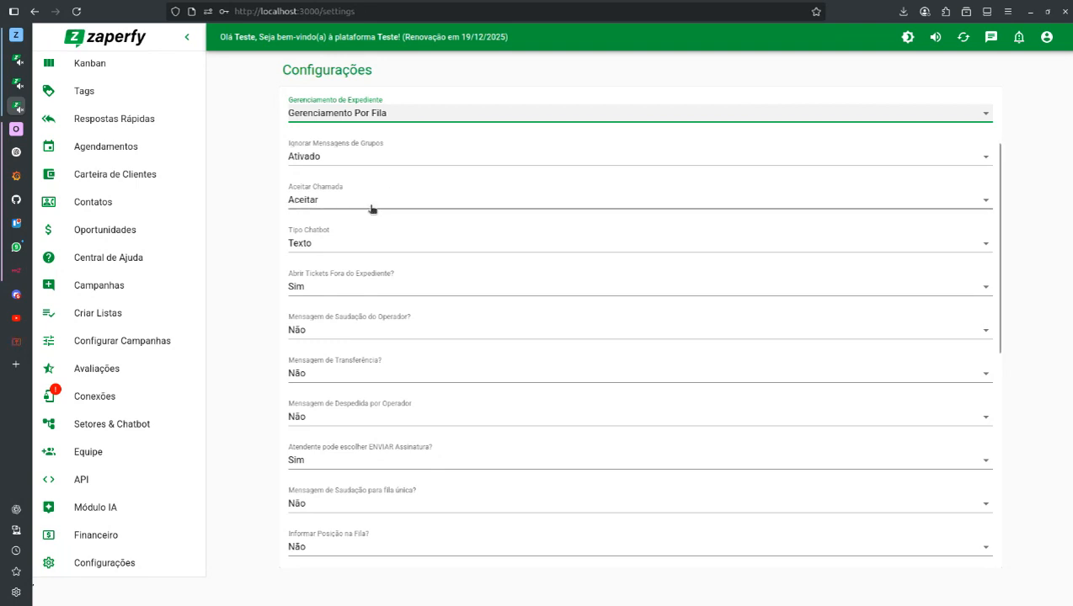
pyautogui.click(316, 244)
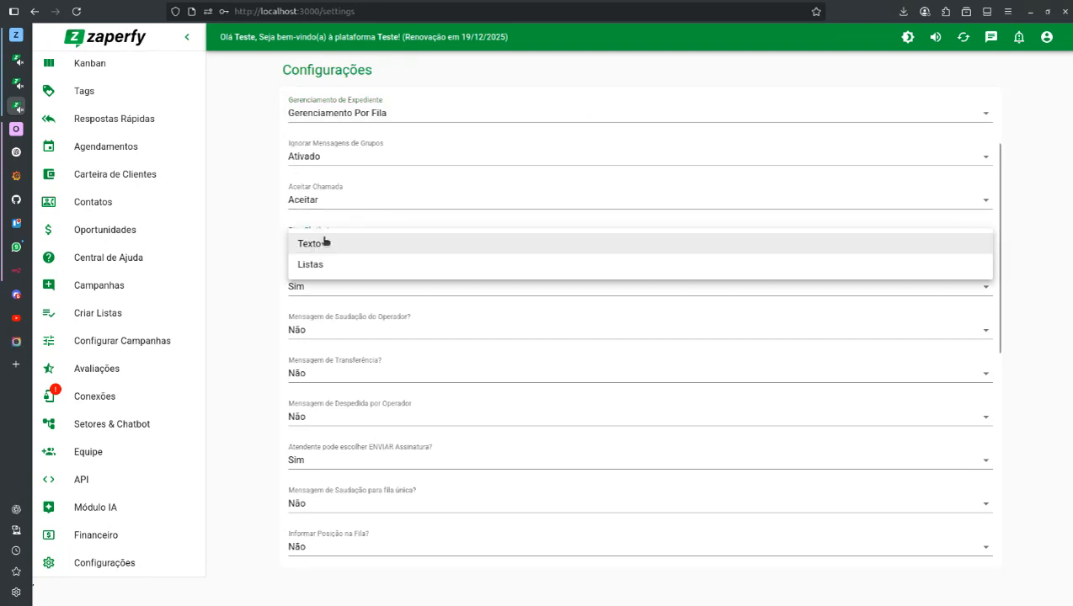
pyautogui.click(338, 243)
# Step: Review the remaining message and operator settings, and set external use (Uso Externo?) to "Não"
pyautogui.scroll(-4, 340, 242)
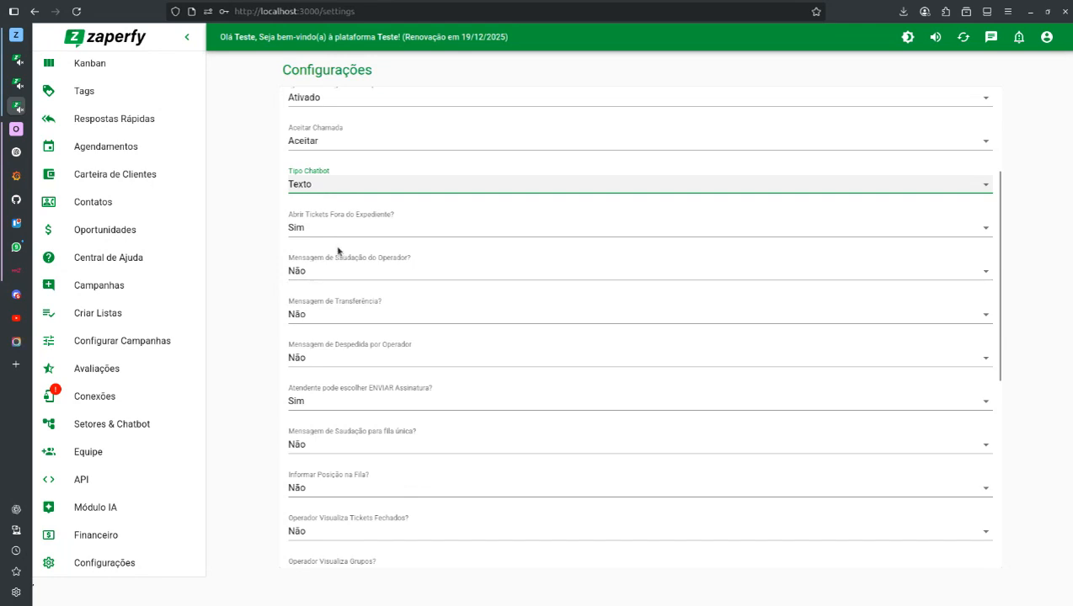
pyautogui.scroll(1, 359, 139)
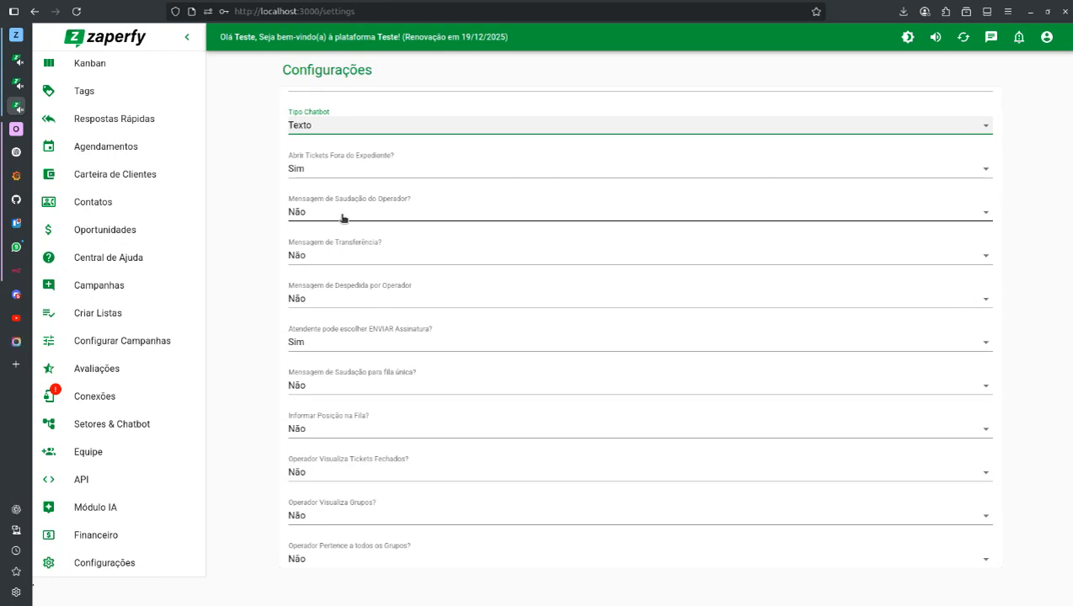
pyautogui.scroll(-2, 341, 217)
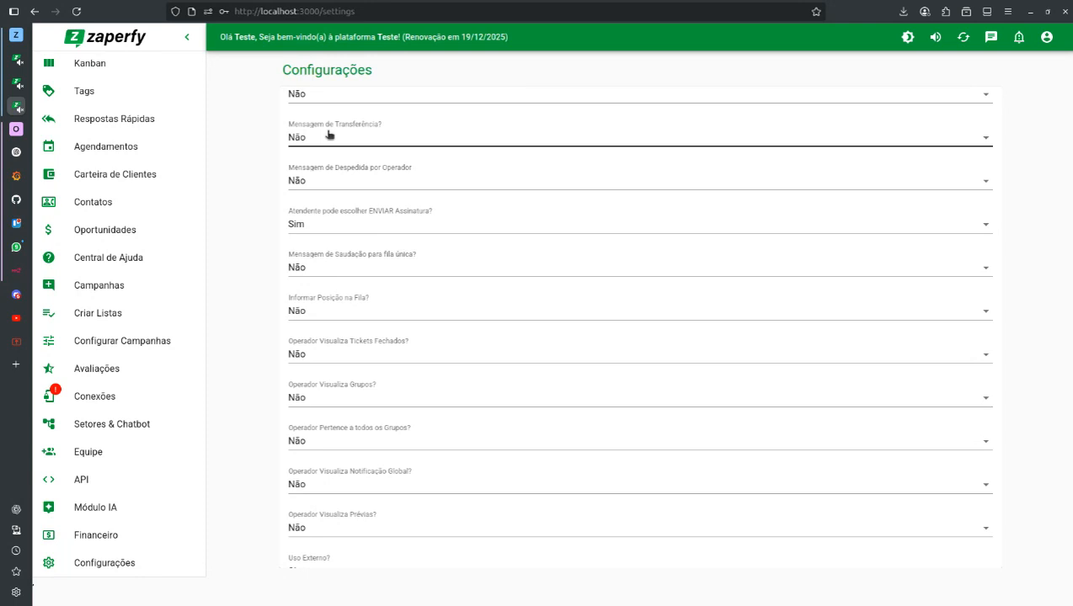
pyautogui.scroll(-1, 328, 135)
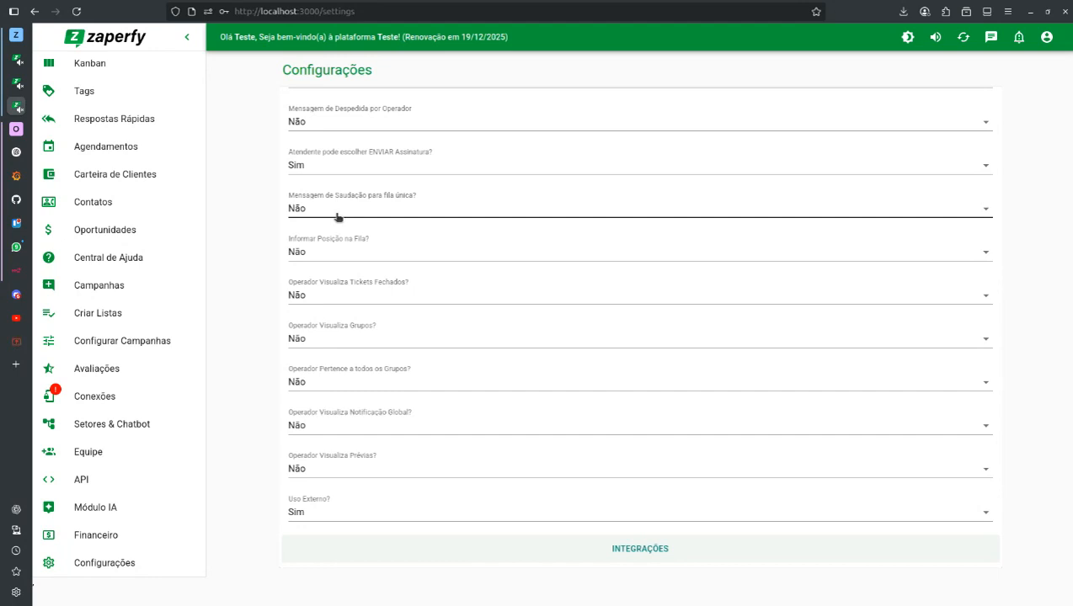
pyautogui.scroll(-1, 337, 218)
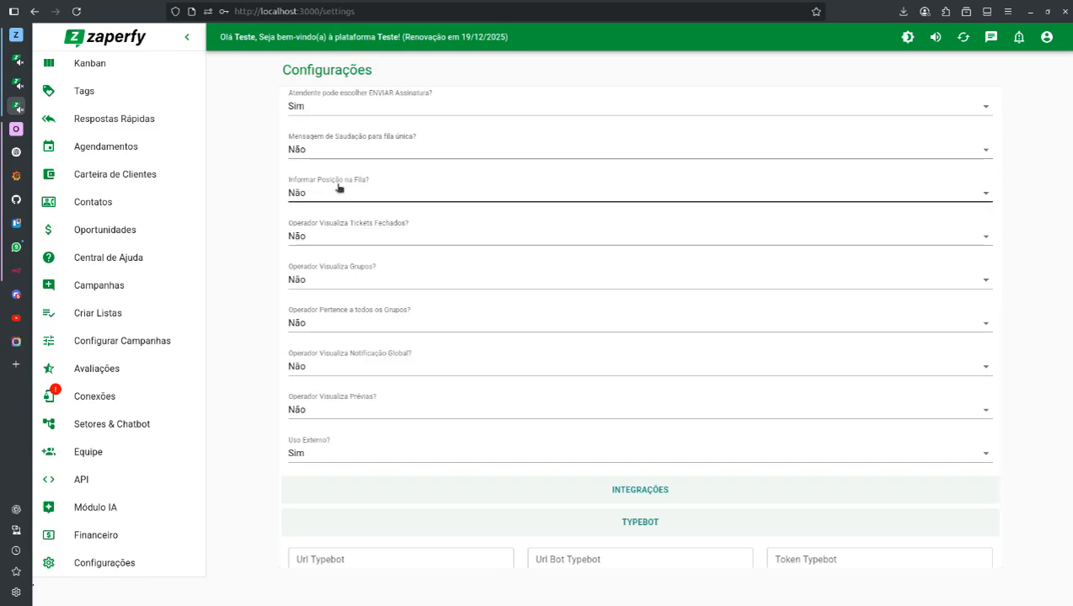
pyautogui.scroll(-1, 328, 185)
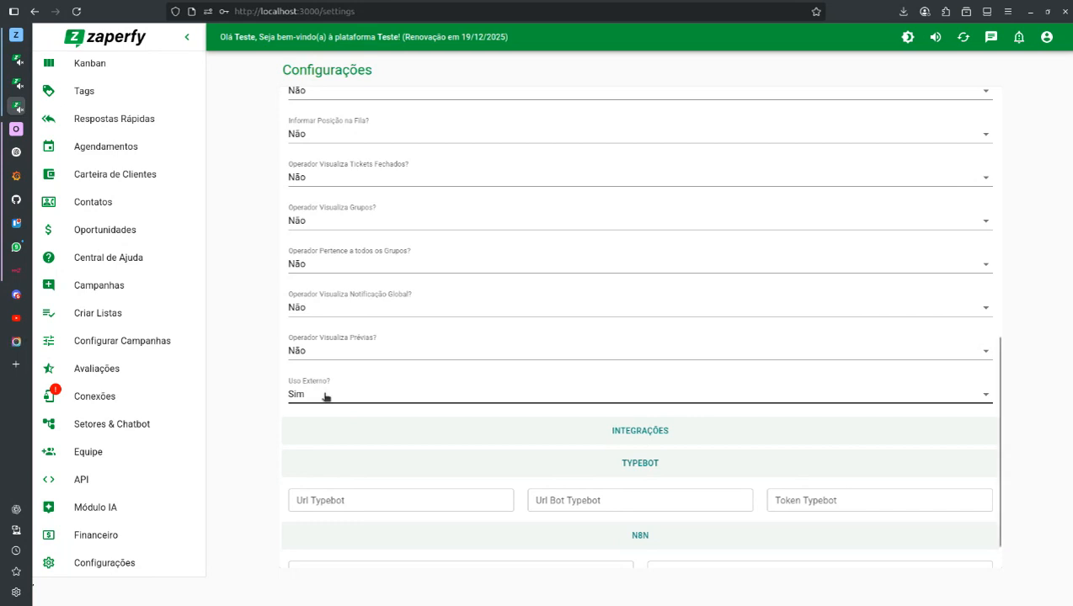
pyautogui.click(329, 396)
pyautogui.click(306, 374)
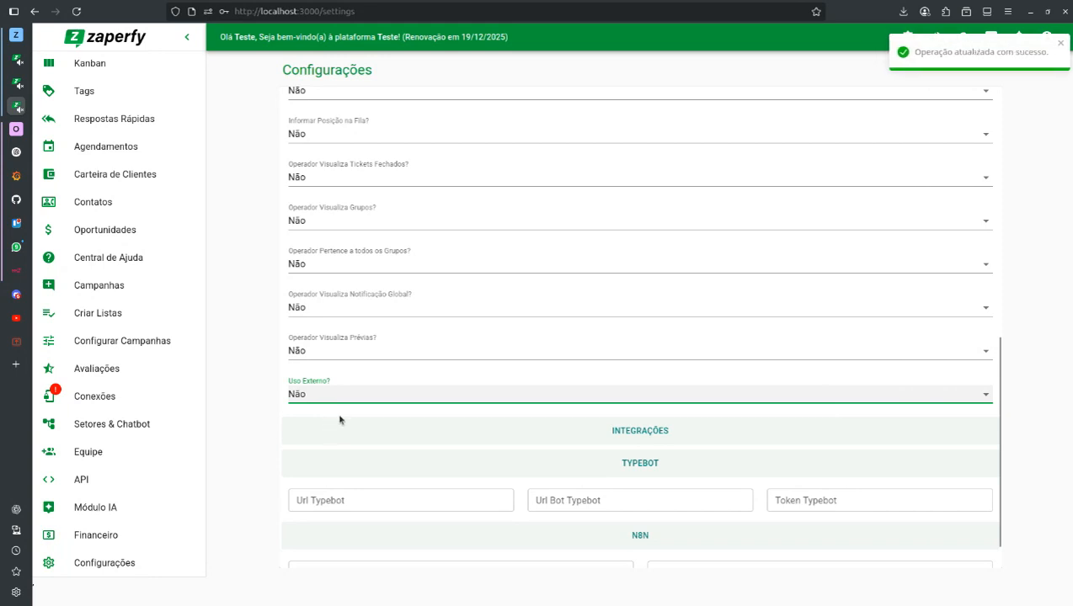